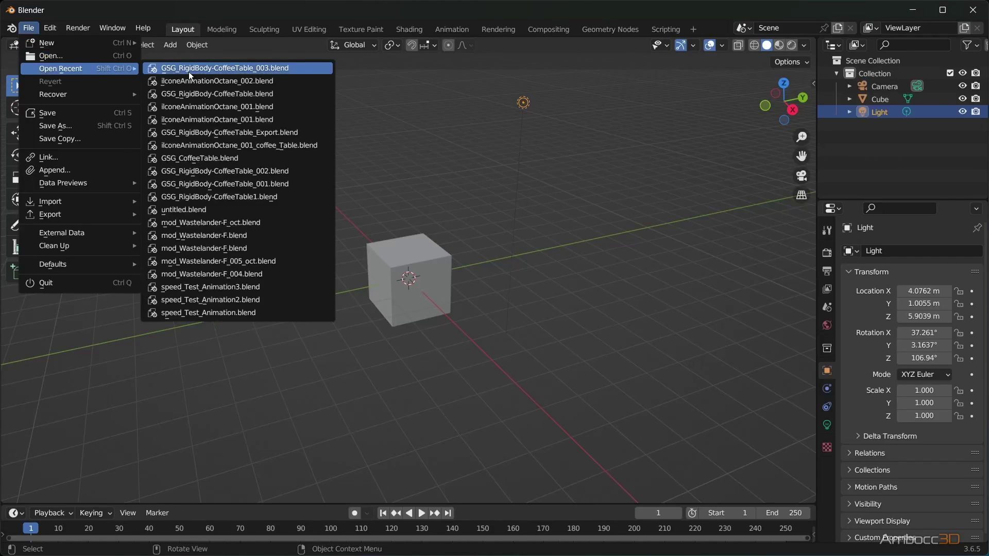
- Open the recent file GSG_RigidBody-CoffeeTable_003.blend and append the Collection from ilconeAnimationOctane_002.blend
{"action": "left_click", "coordinate": [188, 72]}
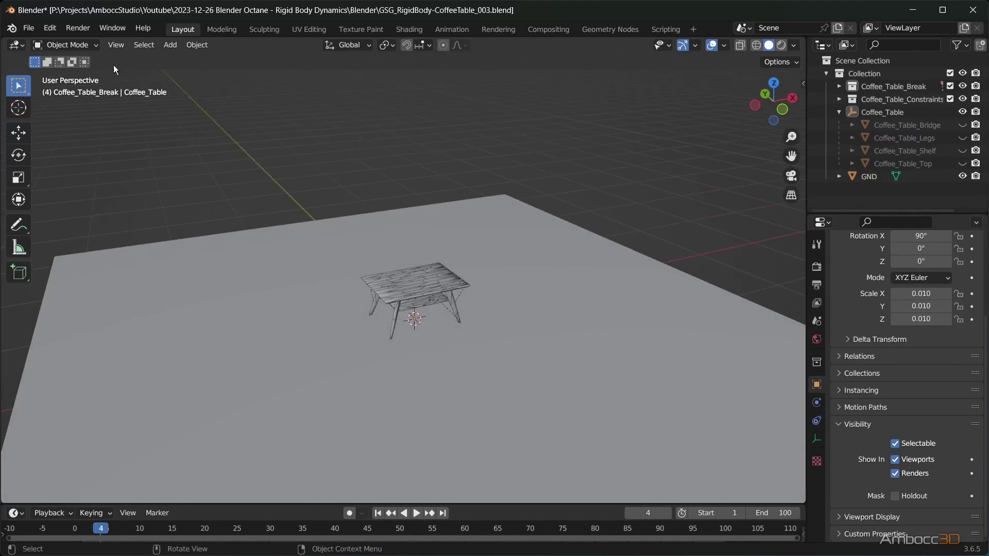
{"action": "left_click", "coordinate": [29, 32]}
{"action": "left_click", "coordinate": [35, 168]}
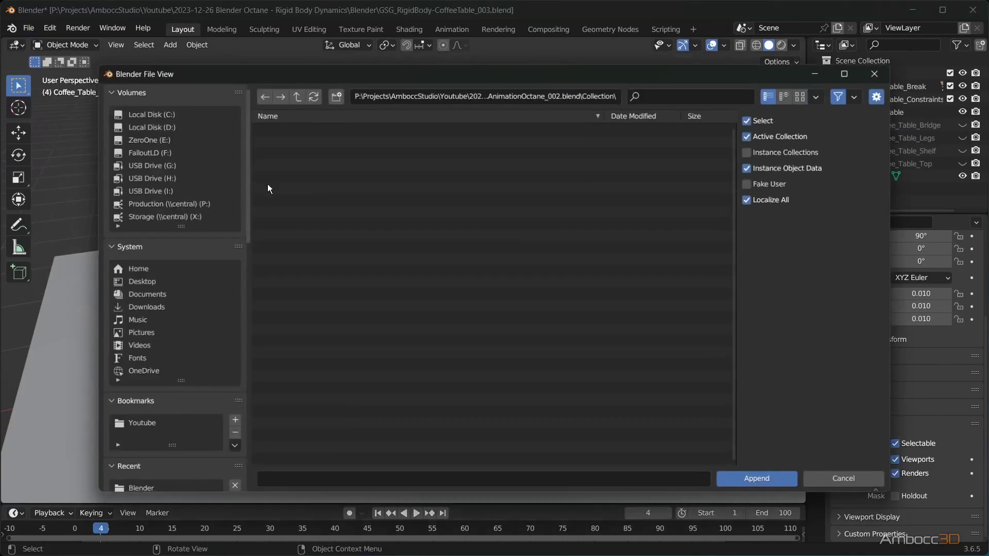
{"action": "left_click", "coordinate": [298, 98]}
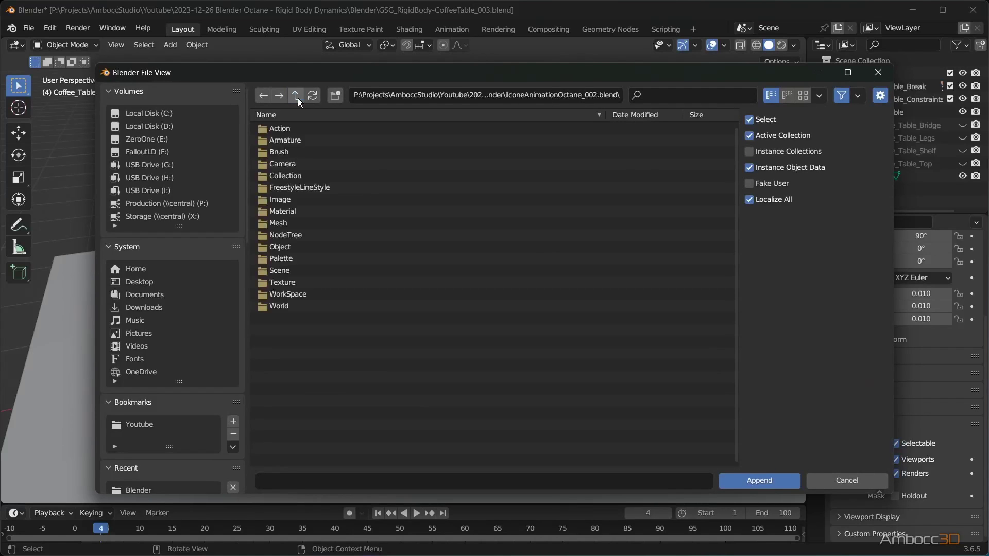
{"action": "left_click", "coordinate": [297, 98]}
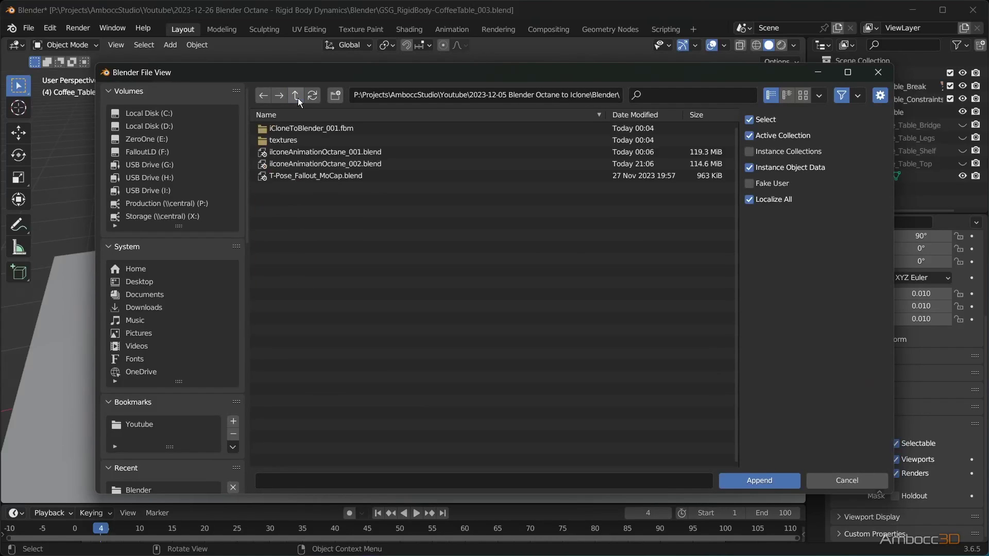
{"action": "double_click", "coordinate": [354, 163]}
{"action": "double_click", "coordinate": [283, 176]}
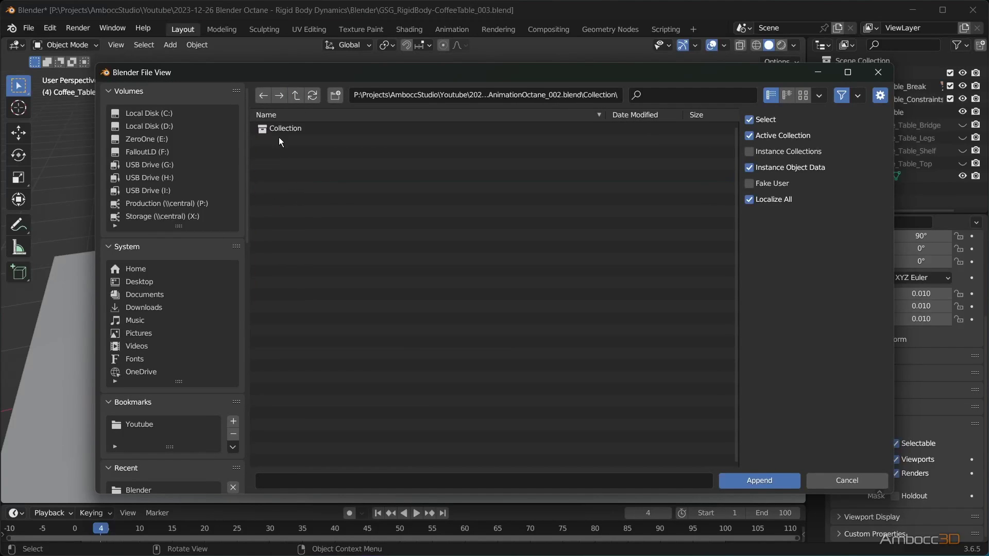
{"action": "double_click", "coordinate": [279, 131]}
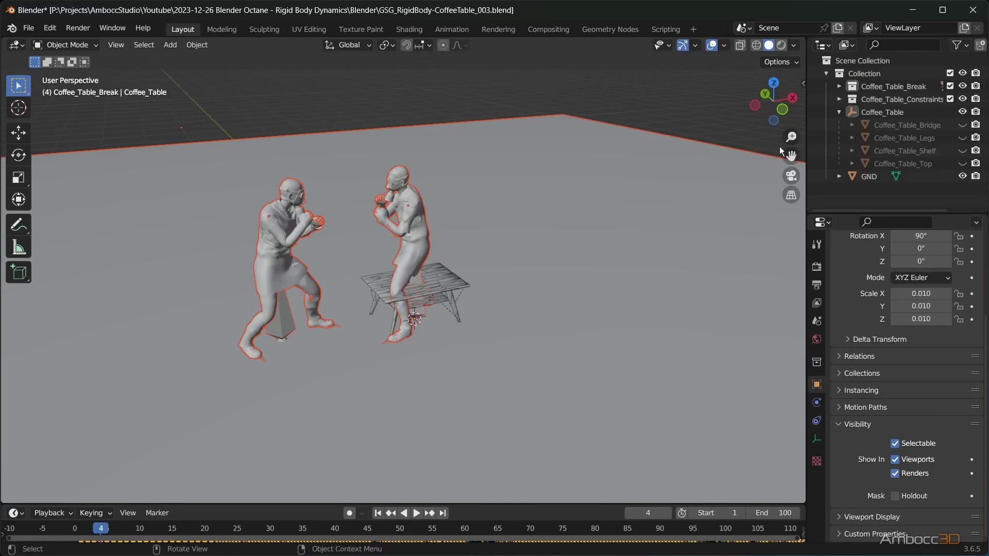
- Move the appended Collection.001 out of Coffee_Table_Break and directly into the main Collection
{"action": "left_click", "coordinate": [840, 86]}
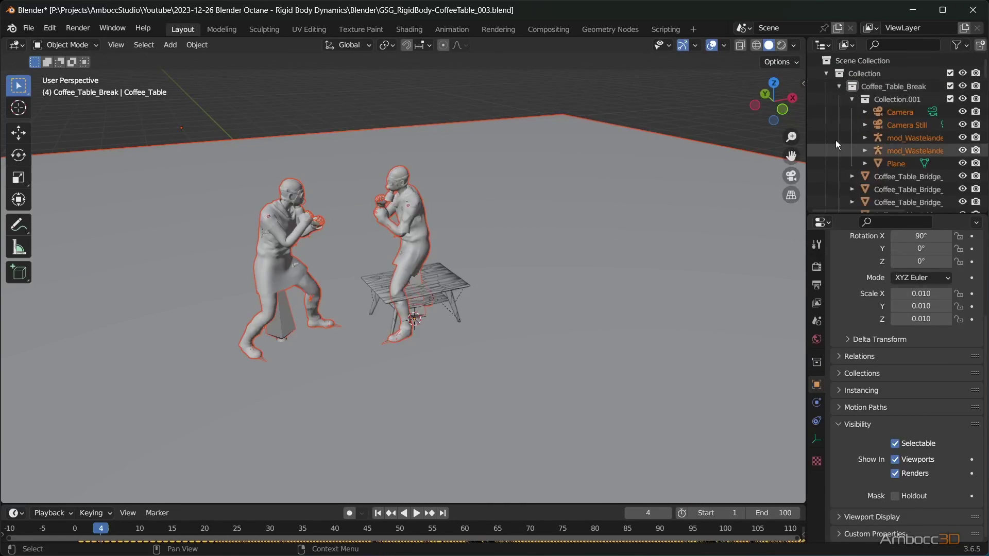
{"action": "left_click_drag", "start_coordinate": [878, 101], "coordinate": [868, 74]}
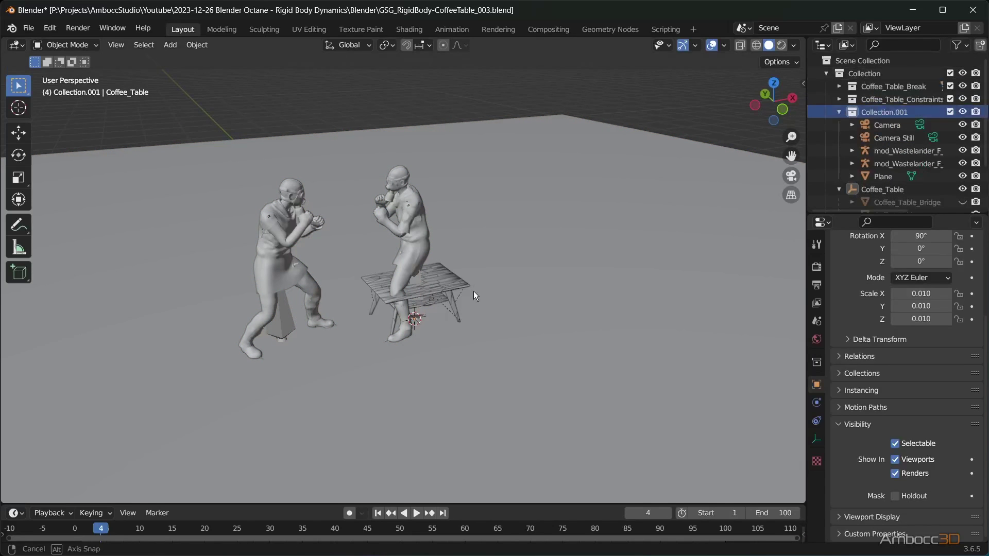
{"action": "middle_click_drag", "start_coordinate": [474, 295], "coordinate": [463, 304], "text": "alt"}
{"action": "scroll", "coordinate": [463, 304], "scroll_direction": "down", "scroll_amount": 9}
- Clear all location and rotation keyframes from the first mod_Wastelander armature in Collection.001
{"action": "left_click", "coordinate": [886, 125]}
{"action": "left_click", "coordinate": [878, 177], "text": "shift"}
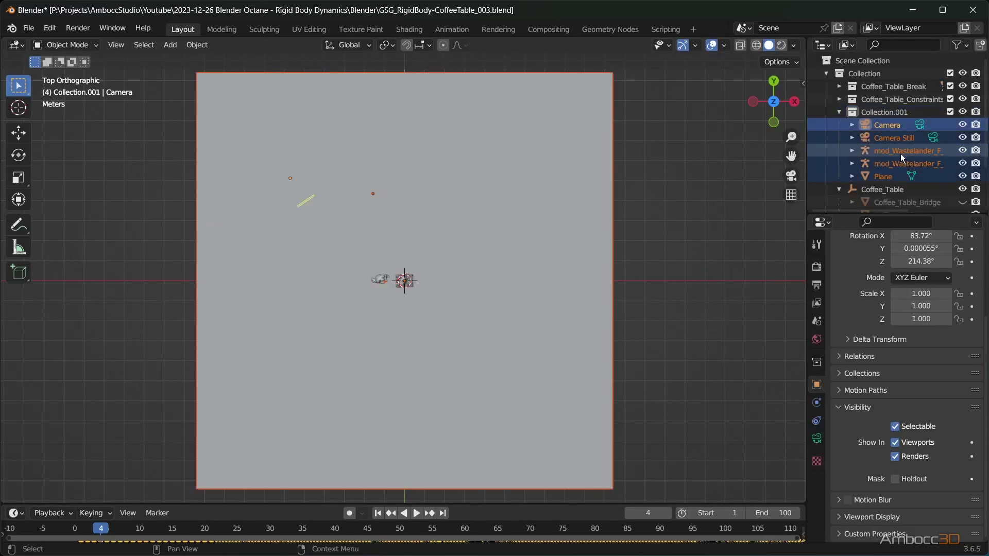
{"action": "left_click", "coordinate": [900, 154]}
{"action": "scroll", "coordinate": [909, 336], "scroll_direction": "up", "scroll_amount": 4}
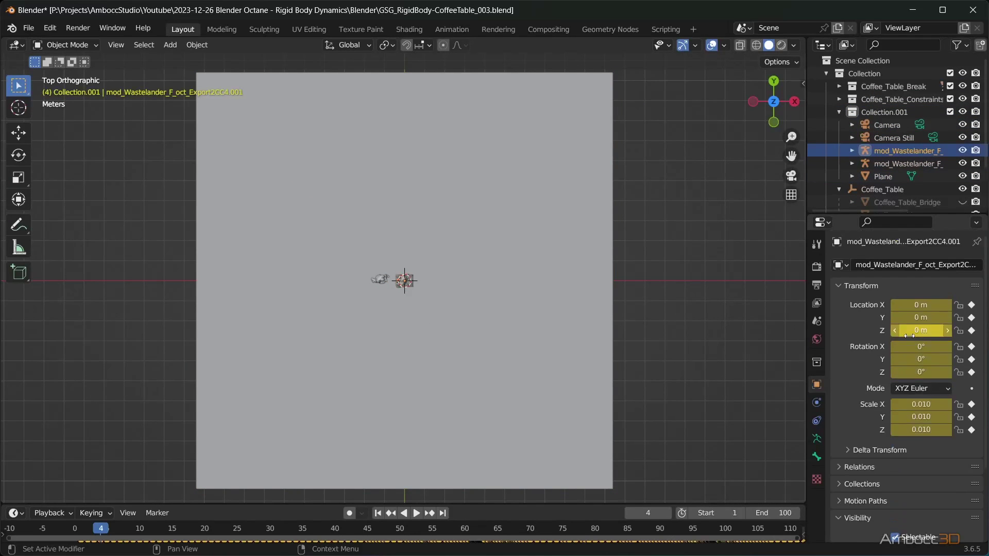
{"action": "right_click", "coordinate": [912, 305]}
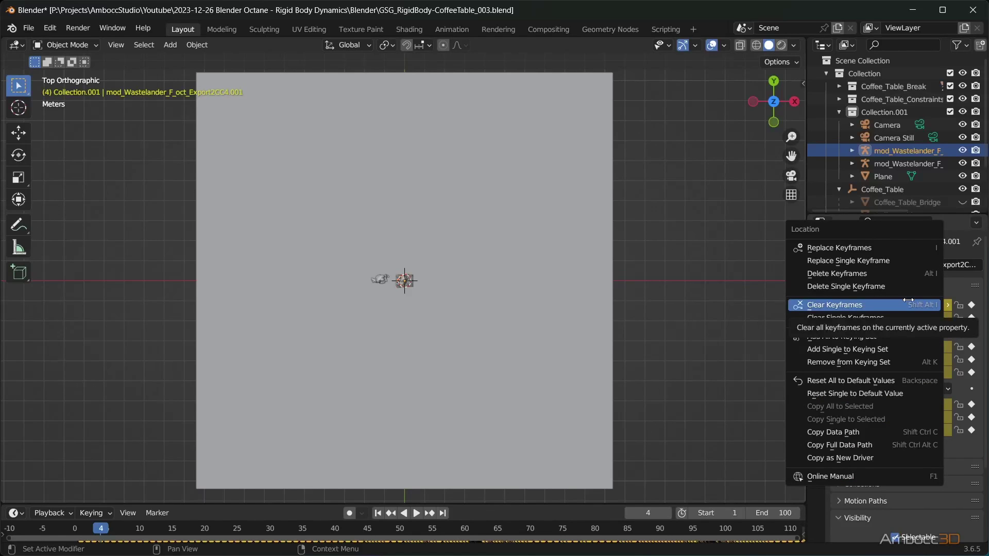
{"action": "left_click", "coordinate": [909, 304]}
{"action": "right_click", "coordinate": [911, 346]}
{"action": "left_click", "coordinate": [911, 344]}
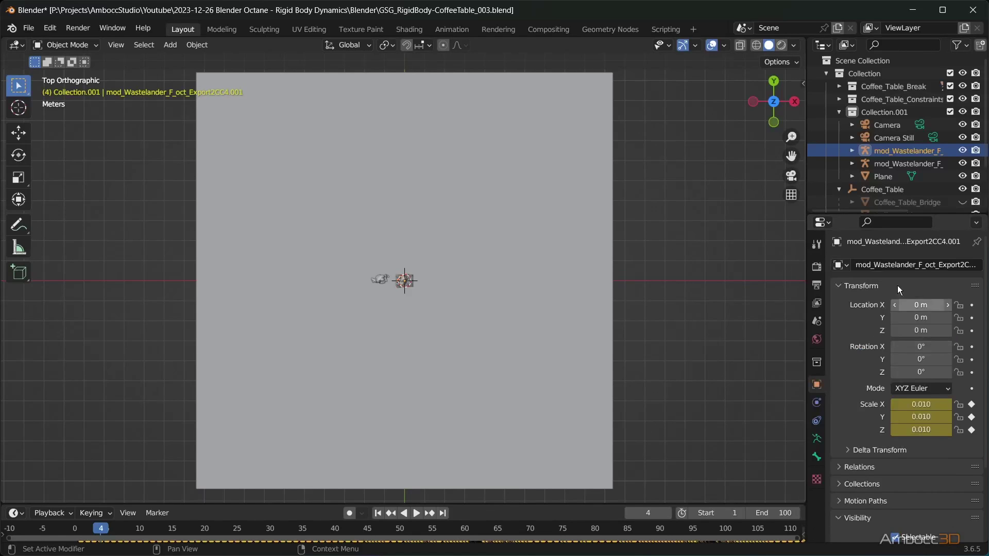
- Clear the rotation and location keyframes from the second mod_Wastelander armature
{"action": "key", "text": "Down"}
{"action": "right_click", "coordinate": [915, 355]}
{"action": "left_click", "coordinate": [918, 346]}
{"action": "right_click", "coordinate": [929, 304]}
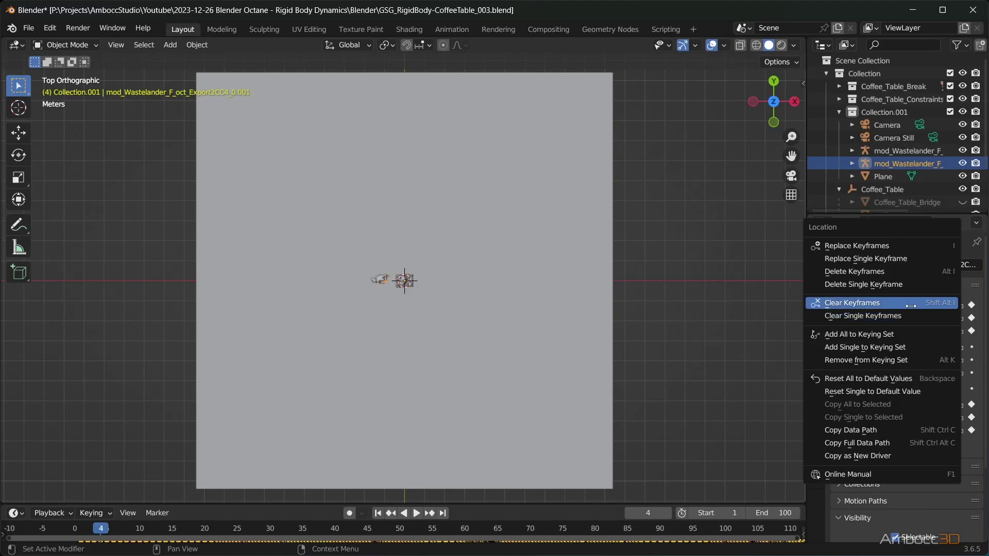
{"action": "left_click", "coordinate": [910, 304]}
- Select the Collection.001 objects from Camera through Plane and set the animation's end frame to 400
{"action": "left_click", "coordinate": [886, 125]}
{"action": "left_click", "coordinate": [883, 176], "text": "shift"}
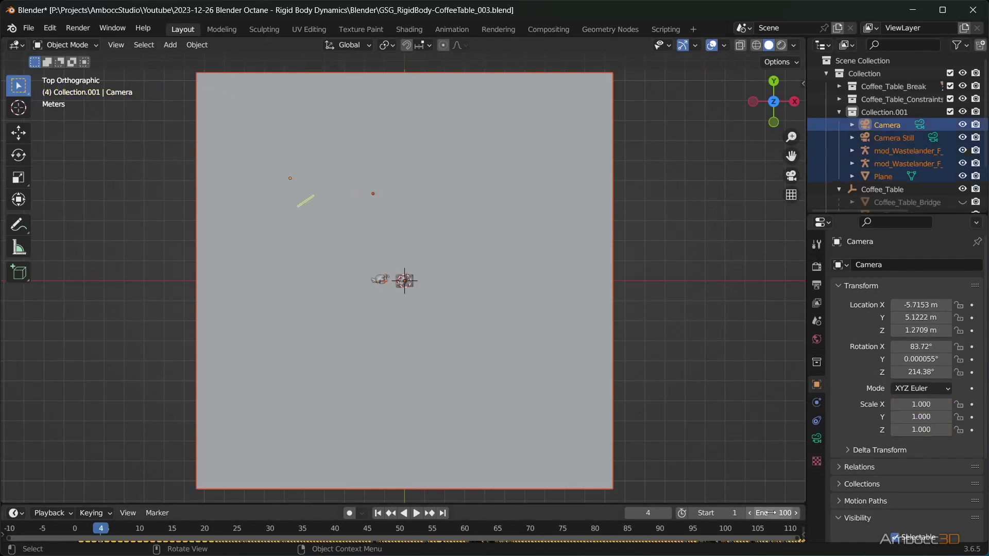
{"action": "key", "text": "Home"}
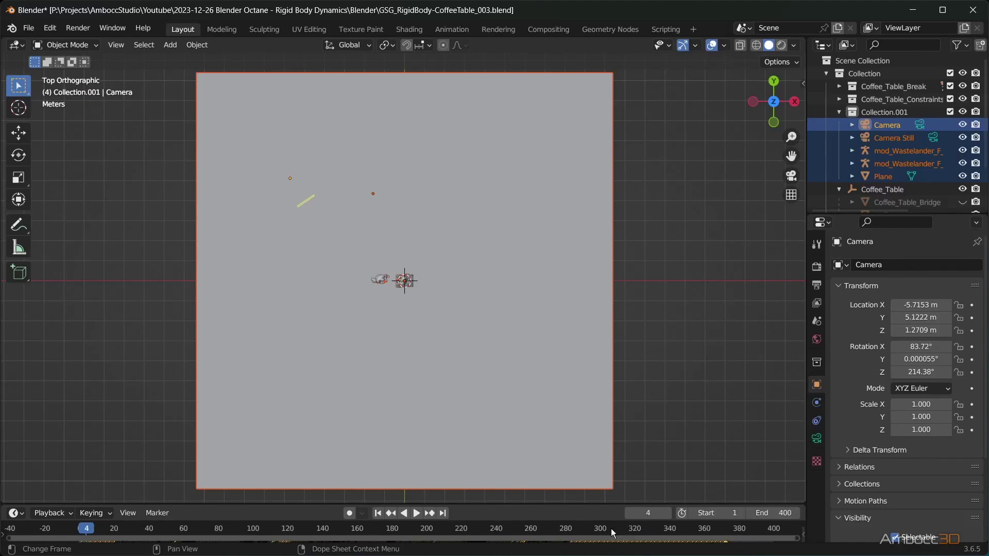
{"action": "left_click_drag", "start_coordinate": [511, 505], "coordinate": [466, 514]}
- At frame 225, move the selected objects about 3.66 m in X and -0.75 m in Y so the fallen fighter overlaps the table
{"action": "key", "text": "space"}
{"action": "key", "text": "space"}
{"action": "scroll", "coordinate": [382, 292], "scroll_direction": "up", "scroll_amount": 9}
{"action": "scroll", "coordinate": [381, 292], "scroll_direction": "down", "scroll_amount": 2}
{"action": "middle_click_drag", "start_coordinate": [382, 292], "coordinate": [421, 337], "text": "shift"}
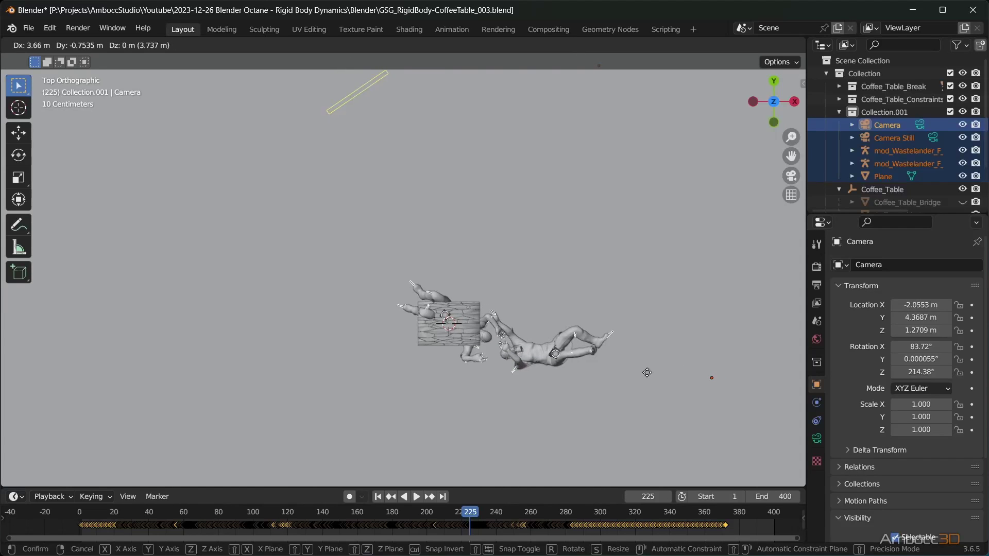
{"action": "left_click", "coordinate": [647, 373]}
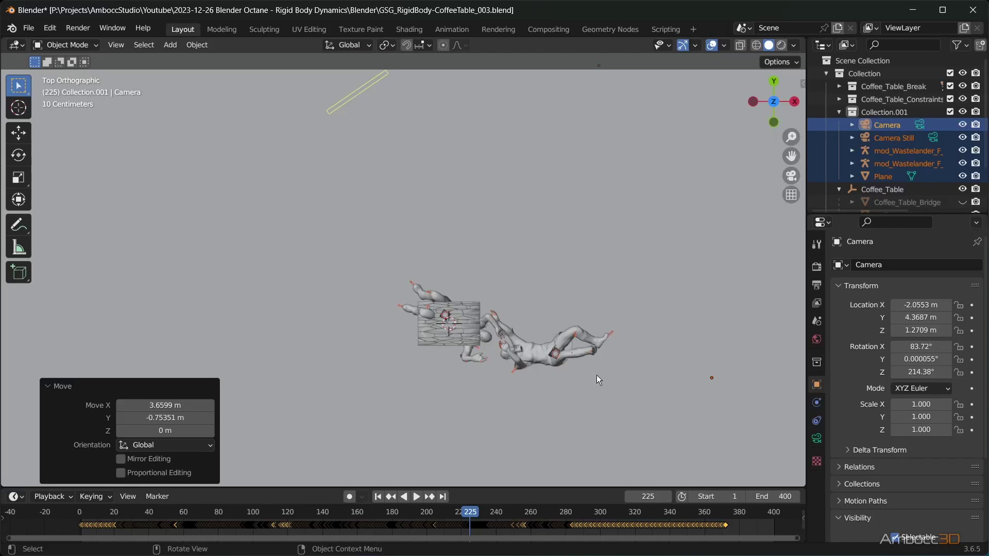
- At frame 203, shift the selected objects in top view by about 0.12 m in X and -0.02 m in Y
{"action": "middle_click_drag", "start_coordinate": [569, 390], "coordinate": [572, 278]}
{"action": "left_click_drag", "start_coordinate": [467, 489], "coordinate": [432, 489]}
{"action": "key", "text": "KP_7"}
{"action": "key", "text": "g"}
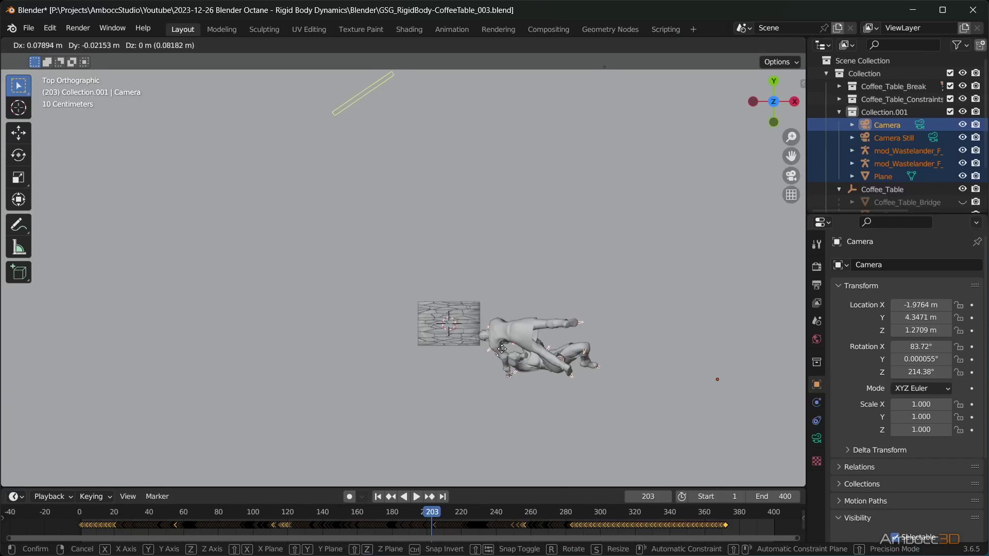
{"action": "left_click", "coordinate": [504, 348]}
- Around frame 224, nudge the selected objects about -0.014 m in X and -0.093 m in Y, and check the fall up to frame 196
{"action": "mouse_move", "coordinate": [412, 513]}
{"action": "left_mouse_down"}
{"action": "mouse_move", "coordinate": [474, 518]}
{"action": "mouse_move", "coordinate": [430, 517]}
{"action": "left_mouse_up"}
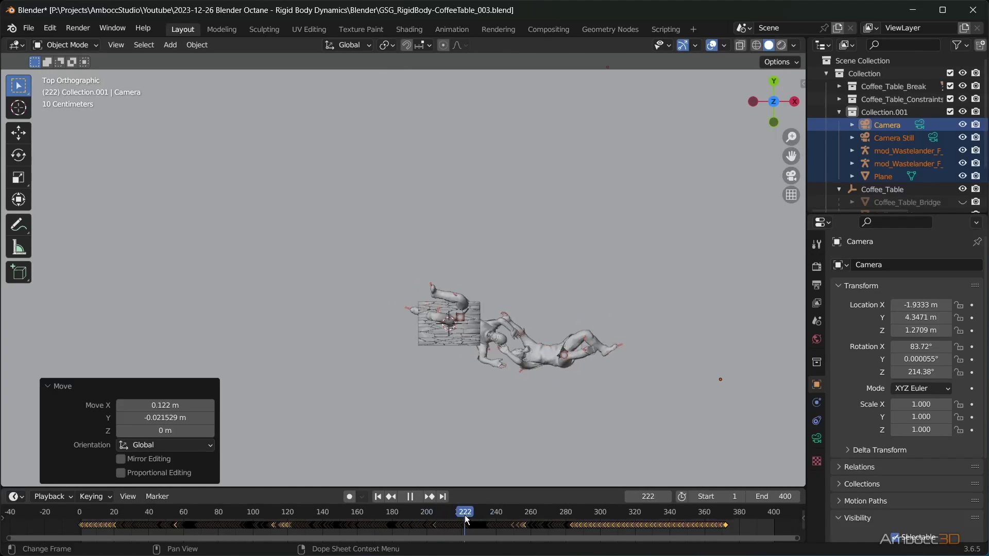
{"action": "key", "text": "space"}
{"action": "key", "text": "g"}
{"action": "left_click", "coordinate": [520, 379]}
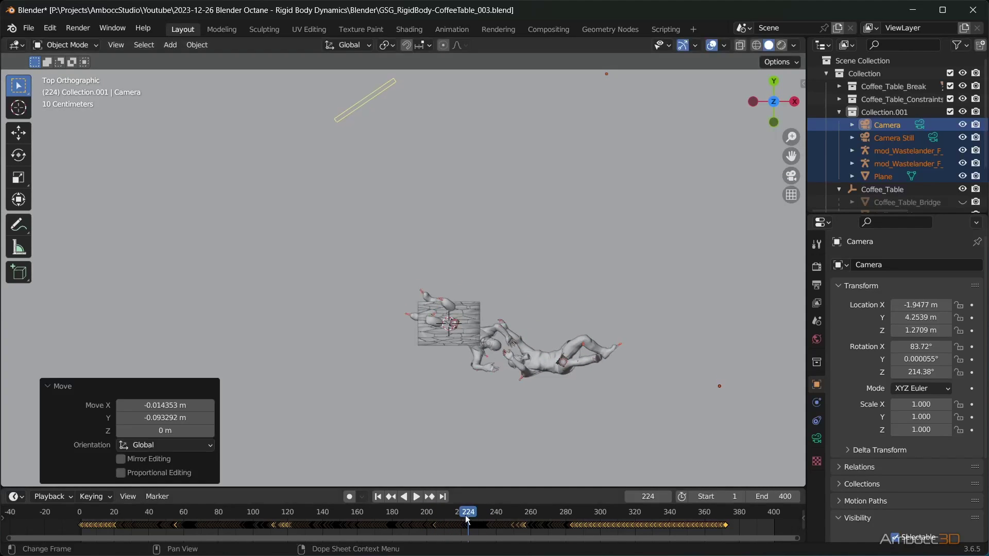
{"action": "mouse_move", "coordinate": [467, 518]}
{"action": "left_mouse_down"}
{"action": "mouse_move", "coordinate": [434, 519]}
{"action": "mouse_move", "coordinate": [463, 515]}
{"action": "left_mouse_up"}
{"action": "middle_click_drag", "start_coordinate": [484, 405], "coordinate": [433, 341]}
{"action": "left_click_drag", "start_coordinate": [360, 515], "coordinate": [420, 513]}
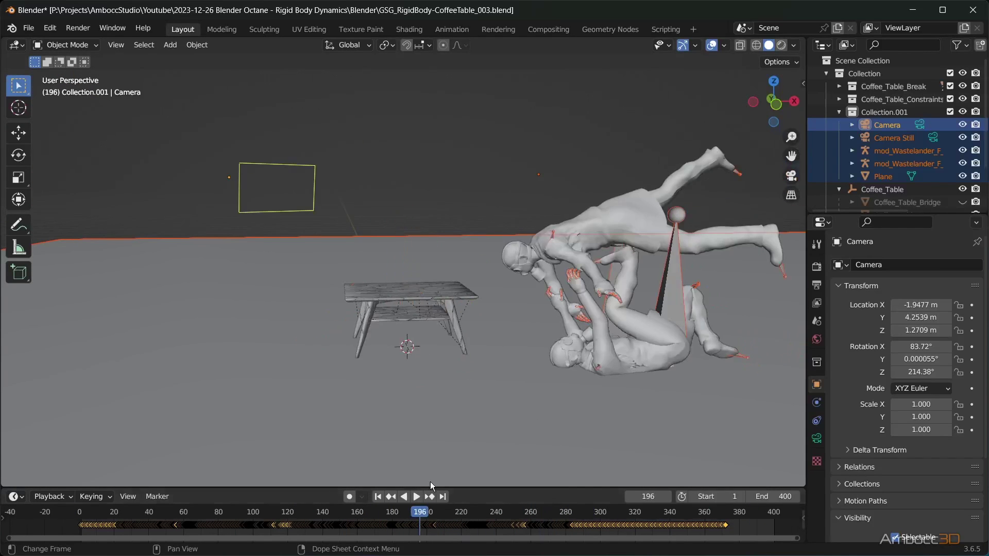
- Select a fractured piece of the coffee table's top and examine its rigid body settings
{"action": "middle_click_drag", "start_coordinate": [430, 481], "coordinate": [495, 386]}
{"action": "left_click", "coordinate": [399, 274]}
{"action": "left_click", "coordinate": [816, 438]}
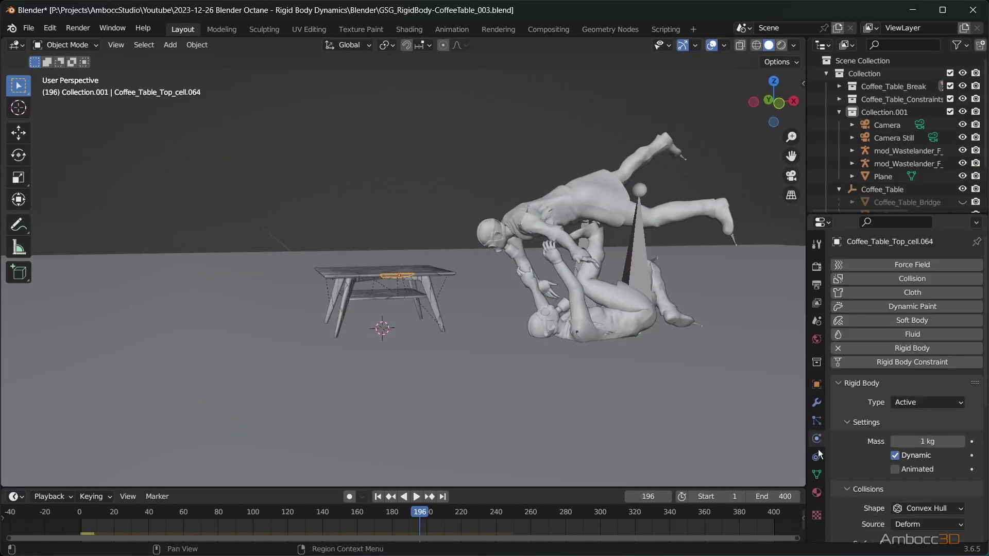
{"action": "scroll", "coordinate": [906, 434], "scroll_direction": "down", "scroll_amount": 4}
{"action": "scroll", "coordinate": [906, 435], "scroll_direction": "up", "scroll_amount": 2}
- Delete the Plane object that was appended with the characters
{"action": "left_click", "coordinate": [518, 246]}
{"action": "middle_click_drag", "start_coordinate": [442, 258], "coordinate": [505, 359]}
{"action": "scroll", "coordinate": [441, 273], "scroll_direction": "down", "scroll_amount": 9}
{"action": "left_click", "coordinate": [505, 359]}
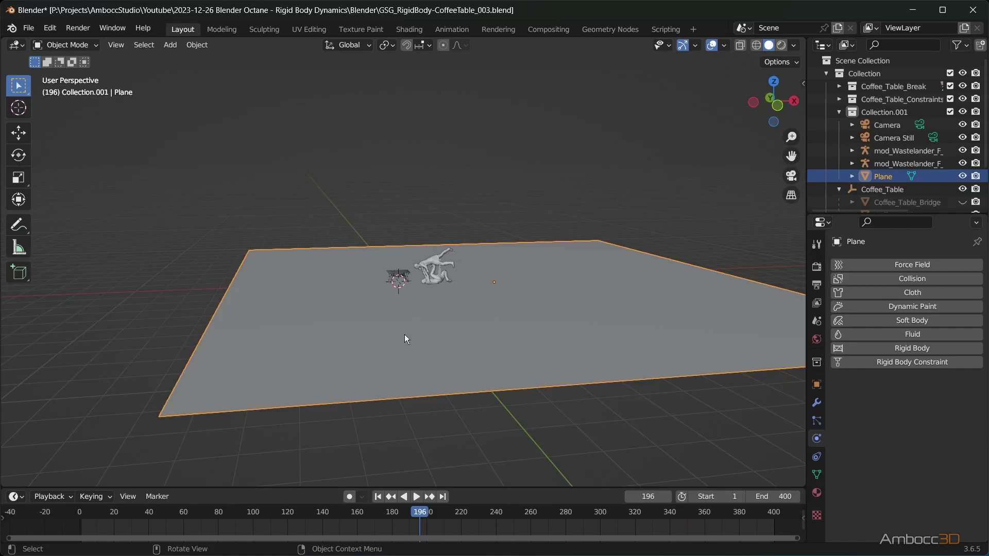
{"action": "mouse_move", "coordinate": [404, 335]}
{"action": "middle_mouse_down"}
{"action": "mouse_move", "coordinate": [528, 329]}
{"action": "mouse_move", "coordinate": [406, 345]}
{"action": "middle_mouse_up"}
{"action": "key", "text": "Delete"}
- Scale the GND ground slab up by a factor of about 1.61 and apply its transform
{"action": "scroll", "coordinate": [437, 313], "scroll_direction": "up", "scroll_amount": 8}
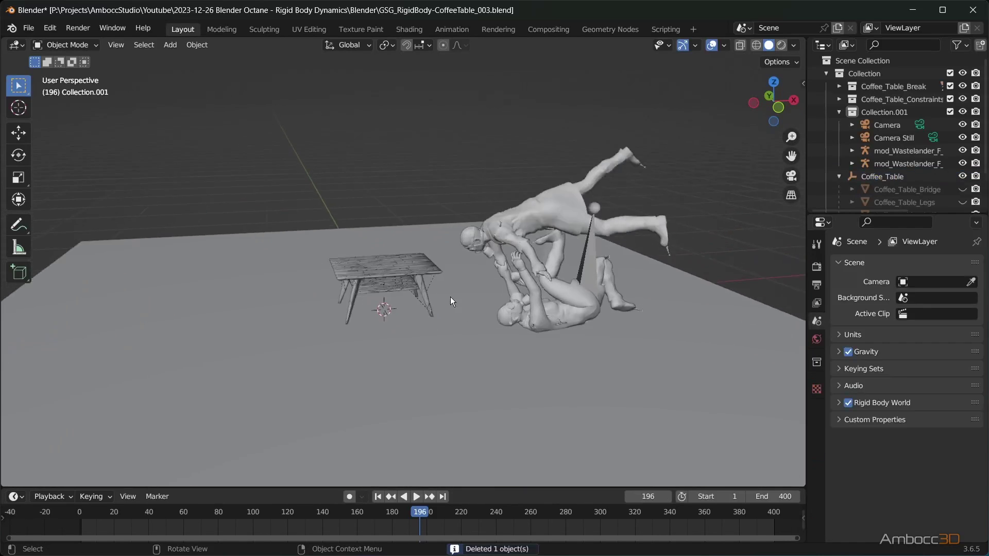
{"action": "scroll", "coordinate": [451, 304], "scroll_direction": "down", "scroll_amount": 4}
{"action": "left_click", "coordinate": [453, 323]}
{"action": "mouse_move", "coordinate": [453, 323]}
{"action": "middle_mouse_down"}
{"action": "mouse_move", "coordinate": [441, 288]}
{"action": "mouse_move", "coordinate": [457, 304]}
{"action": "middle_mouse_up"}
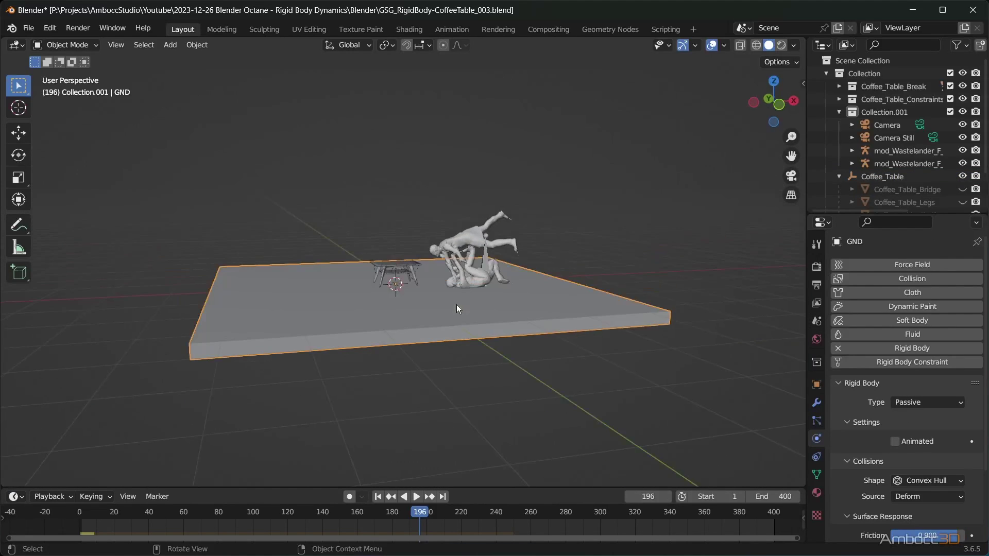
{"action": "key", "text": "s"}
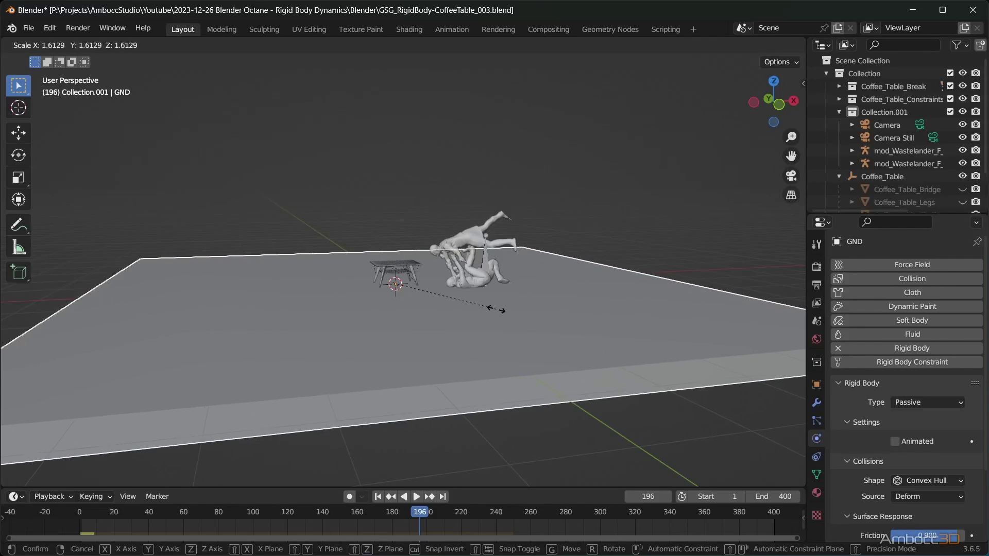
{"action": "left_click", "coordinate": [495, 311]}
{"action": "middle_click_drag", "start_coordinate": [432, 340], "coordinate": [609, 331]}
{"action": "key", "text": "ctrl+a"}
{"action": "left_click", "coordinate": [429, 342]}
- Add a Passive rigid body with a deforming Mesh collision shape to the upper fighter's body, mod_Wastelander_F.003
{"action": "left_click", "coordinate": [464, 242]}
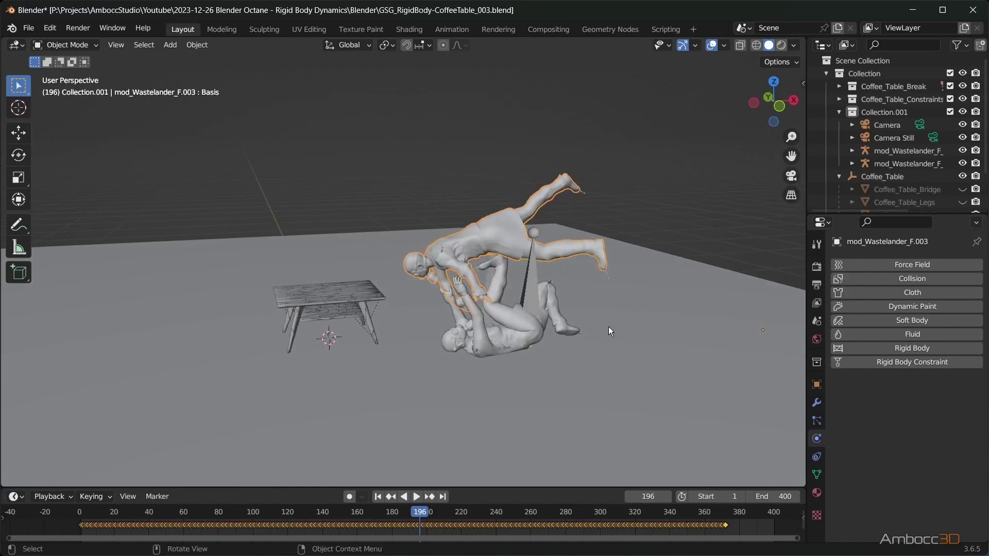
{"action": "left_click", "coordinate": [902, 349]}
{"action": "left_click", "coordinate": [909, 403]}
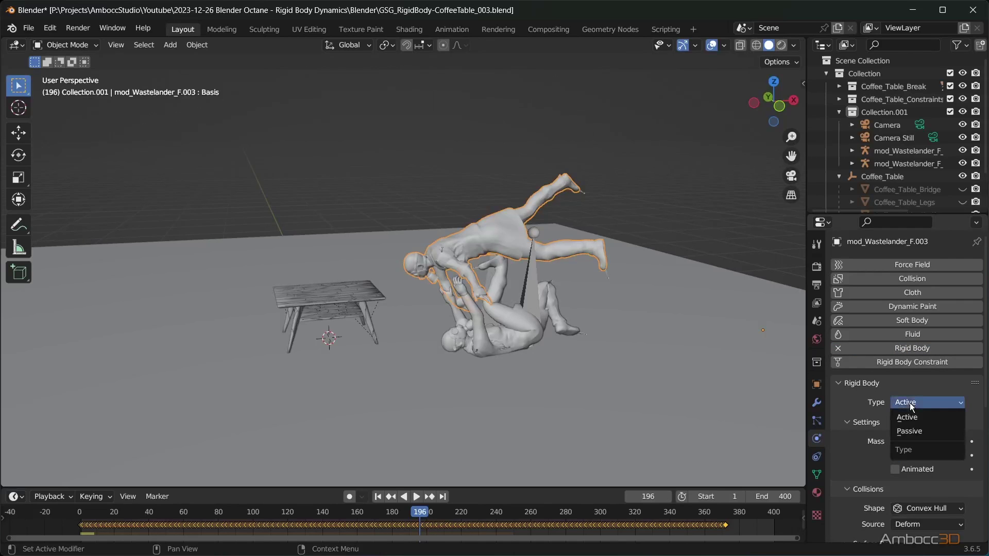
{"action": "left_click", "coordinate": [911, 431]}
{"action": "scroll", "coordinate": [901, 422], "scroll_direction": "down", "scroll_amount": 2}
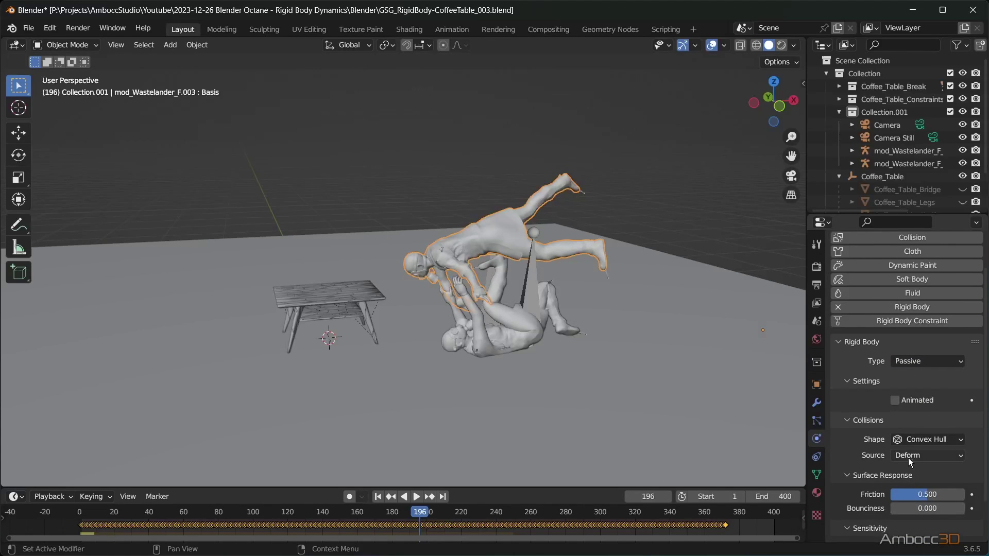
{"action": "left_click", "coordinate": [926, 438]}
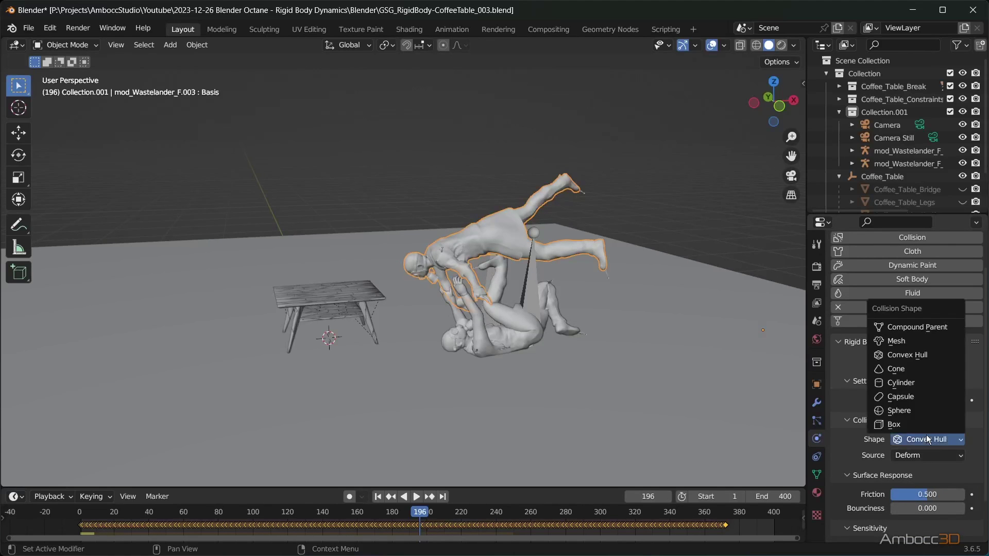
{"action": "left_click", "coordinate": [899, 343]}
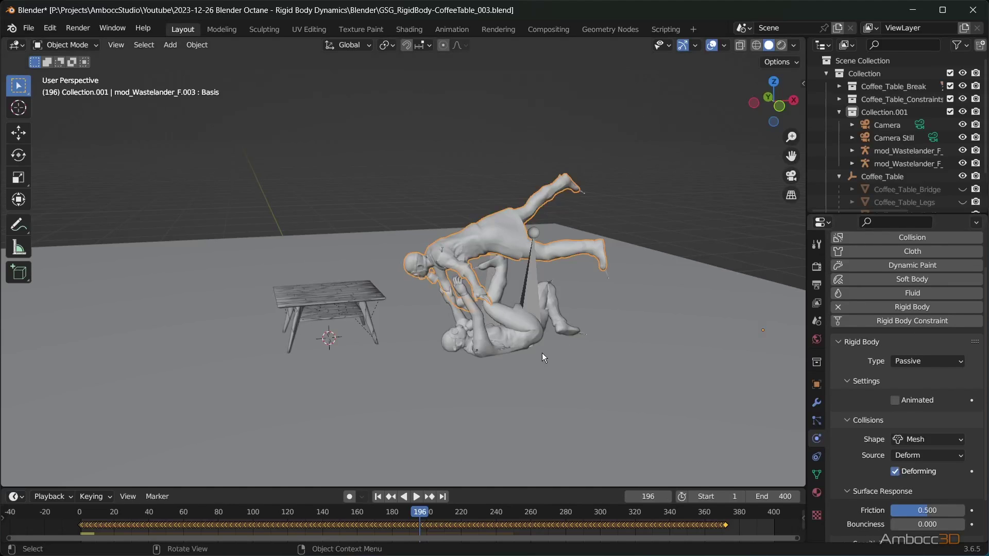
- Play the simulation from the first frame to check the fighter's collision with the table, and return to frame 1
{"action": "middle_click_drag", "start_coordinate": [542, 353], "coordinate": [547, 352]}
{"action": "mouse_move", "coordinate": [420, 514]}
{"action": "left_mouse_down"}
{"action": "mouse_move", "coordinate": [94, 520]}
{"action": "mouse_move", "coordinate": [461, 518]}
{"action": "mouse_move", "coordinate": [420, 514]}
{"action": "mouse_move", "coordinate": [431, 513]}
{"action": "left_mouse_up"}
{"action": "left_click", "coordinate": [377, 497]}
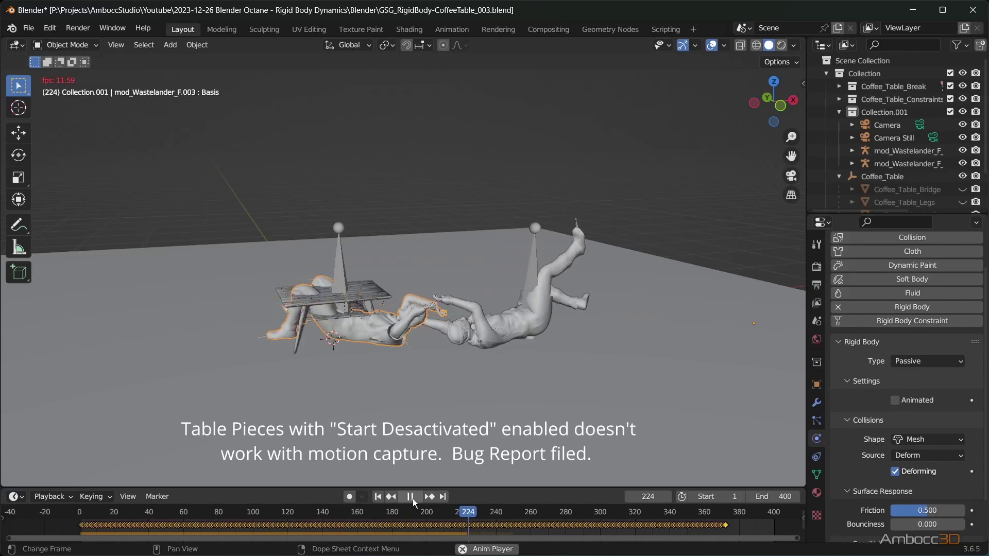
{"action": "left_click", "coordinate": [412, 498]}
{"action": "left_click", "coordinate": [382, 497]}
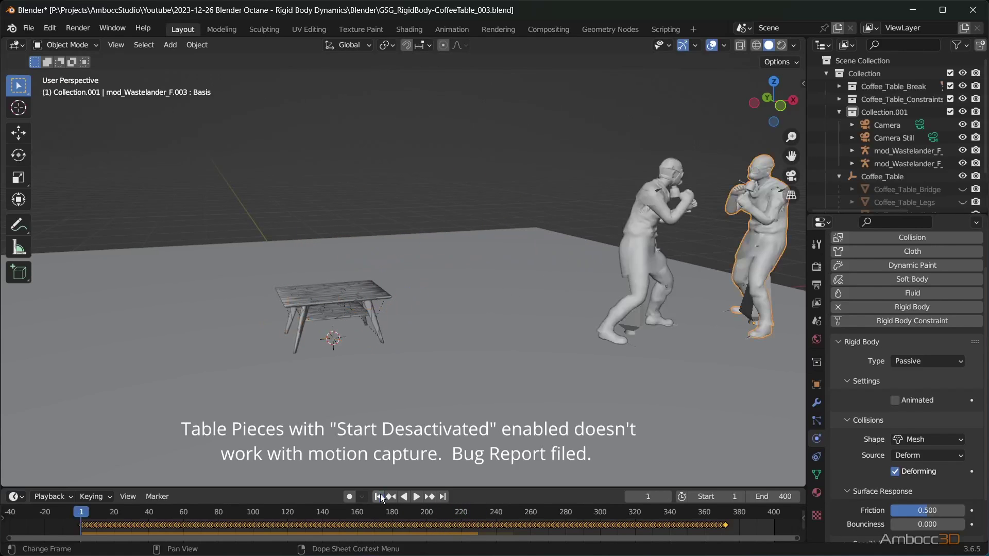
- Add a UV sphere at frame 178 in front view and scale it down to about 0.206
{"action": "left_click_drag", "start_coordinate": [87, 511], "coordinate": [390, 513]}
{"action": "key", "text": "space"}
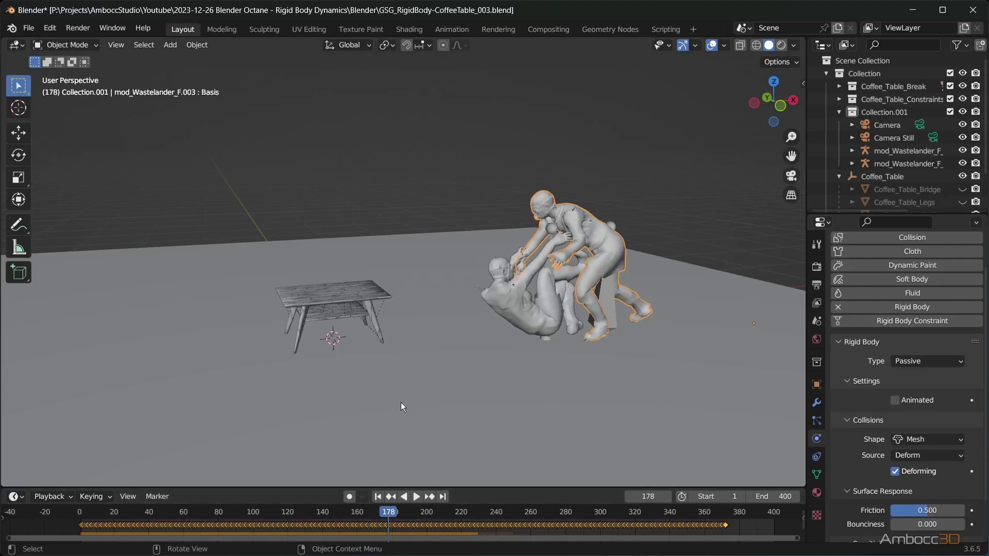
{"action": "middle_click_drag", "start_coordinate": [401, 403], "coordinate": [384, 373]}
{"action": "key", "text": "KP_1"}
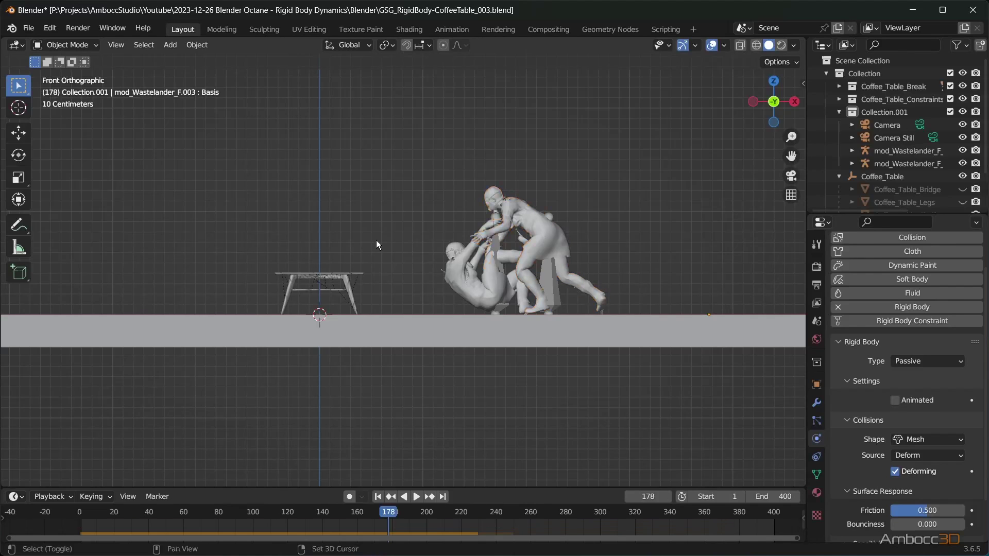
{"action": "key", "text": "shift+a"}
{"action": "mouse_move", "coordinate": [376, 240]}
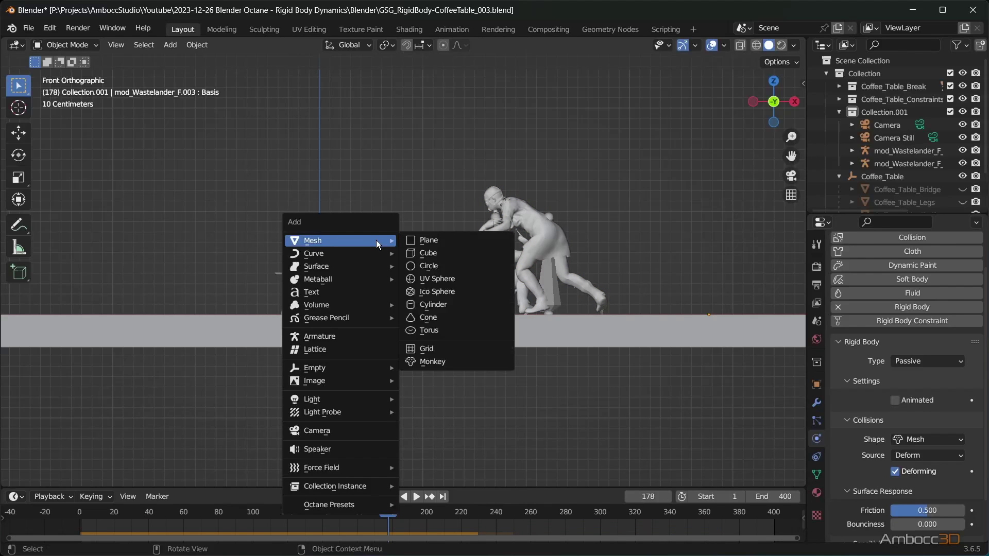
{"action": "left_click", "coordinate": [432, 278]}
{"action": "key", "text": "s"}
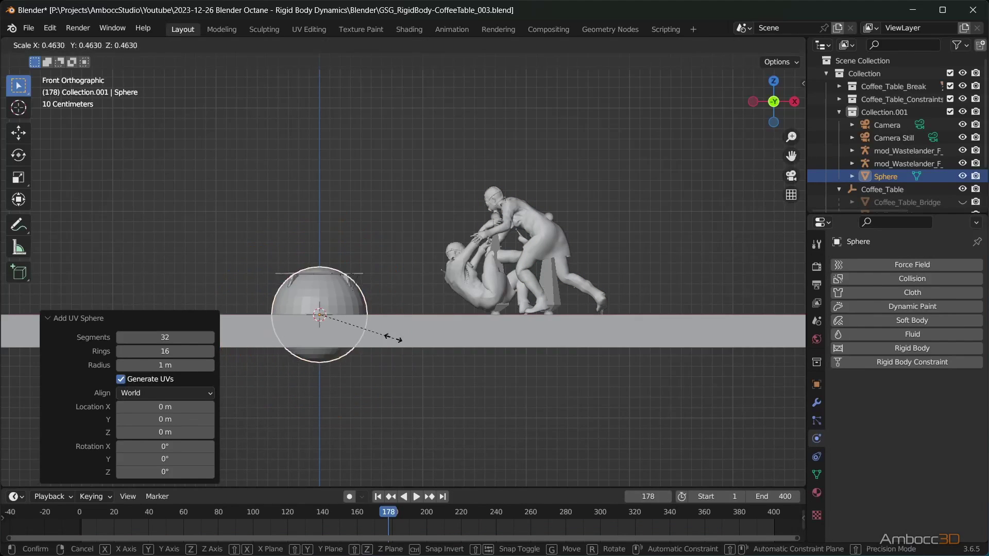
{"action": "left_click", "coordinate": [350, 330]}
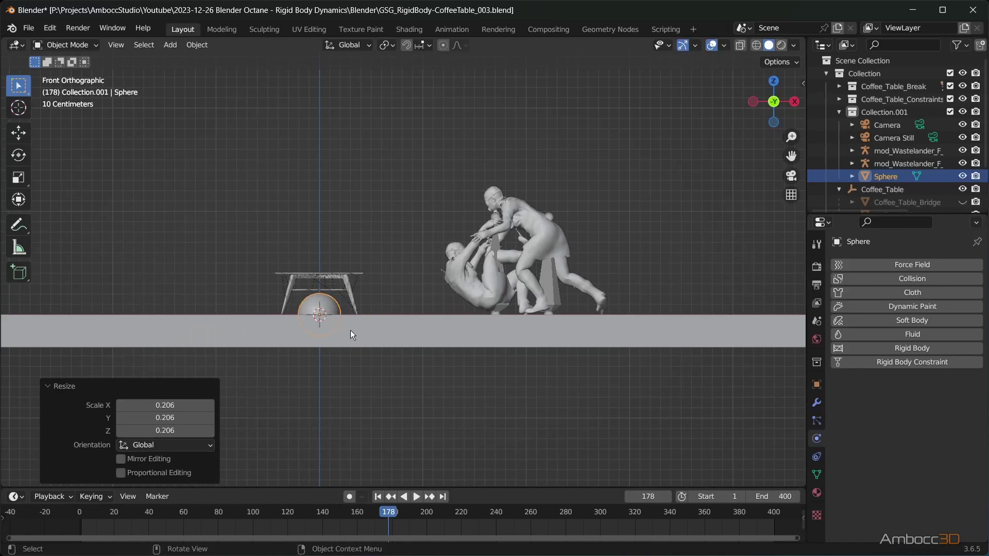
- Move the Sphere onto the upper fighter's back and auto-keyframe its position at frame 178
{"action": "key", "text": "g"}
{"action": "left_click", "coordinate": [542, 216]}
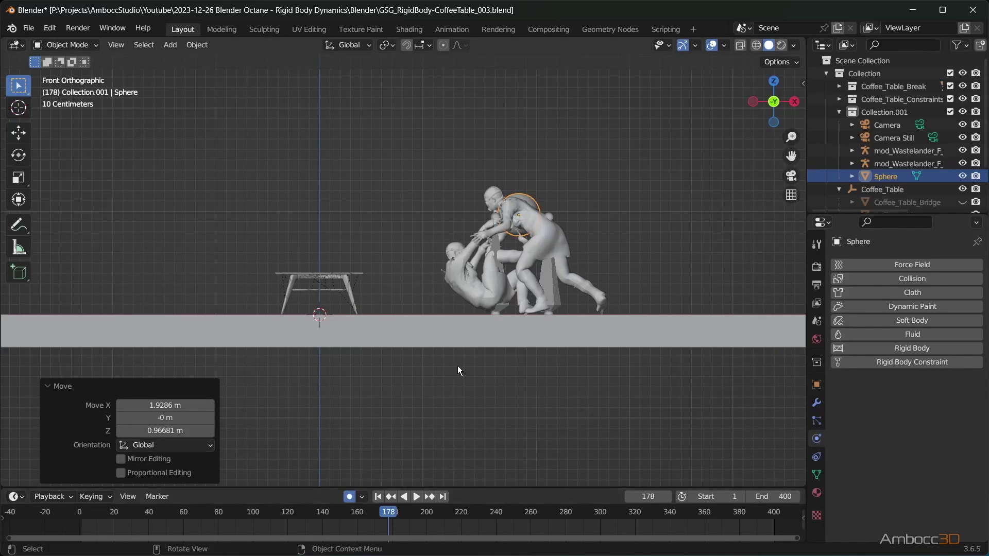
{"action": "key", "text": "g"}
{"action": "left_click", "coordinate": [537, 254]}
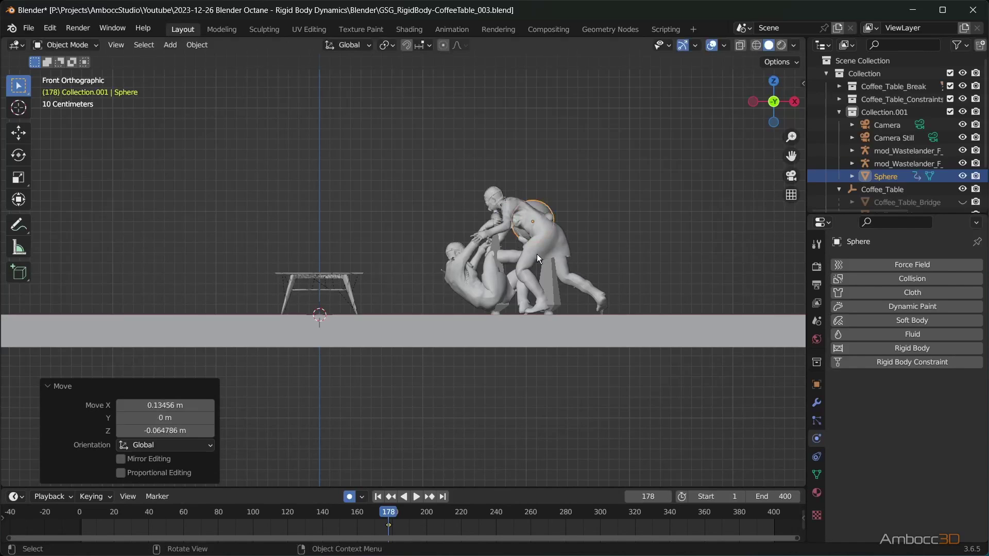
- Keyframe the Sphere at frame 214 near the coffee table's edge, moved about 1.47 m toward the table and 0.41 m down
{"action": "key", "text": "space"}
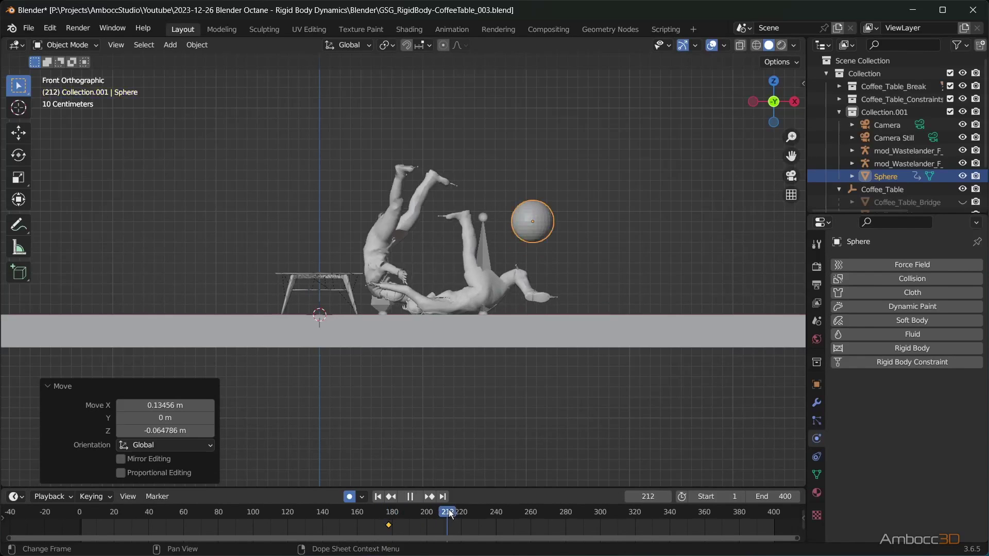
{"action": "key", "text": "space"}
{"action": "key", "text": "g"}
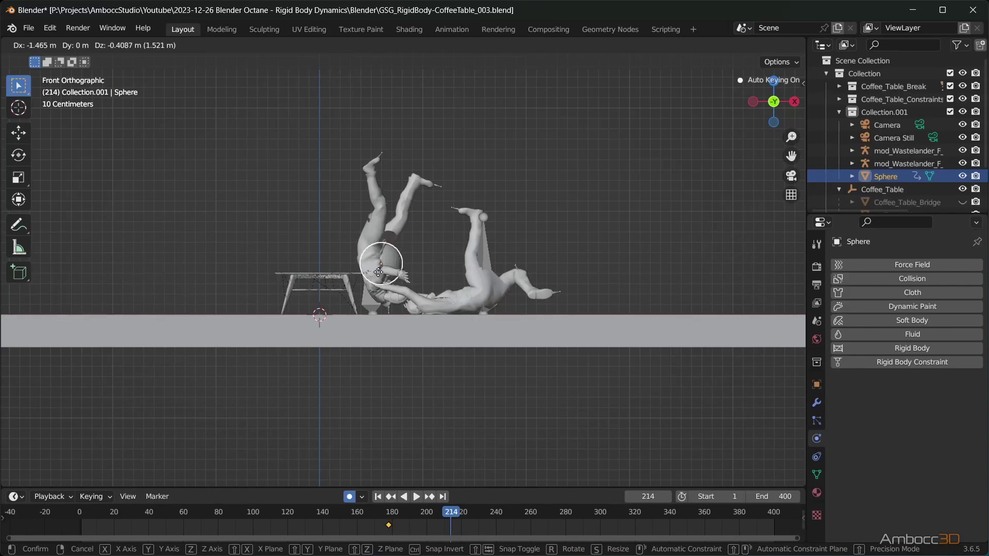
{"action": "left_click", "coordinate": [380, 271]}
- Add an Active rigid body with Animated enabled to the Sphere
{"action": "left_click_drag", "start_coordinate": [450, 515], "coordinate": [391, 487]}
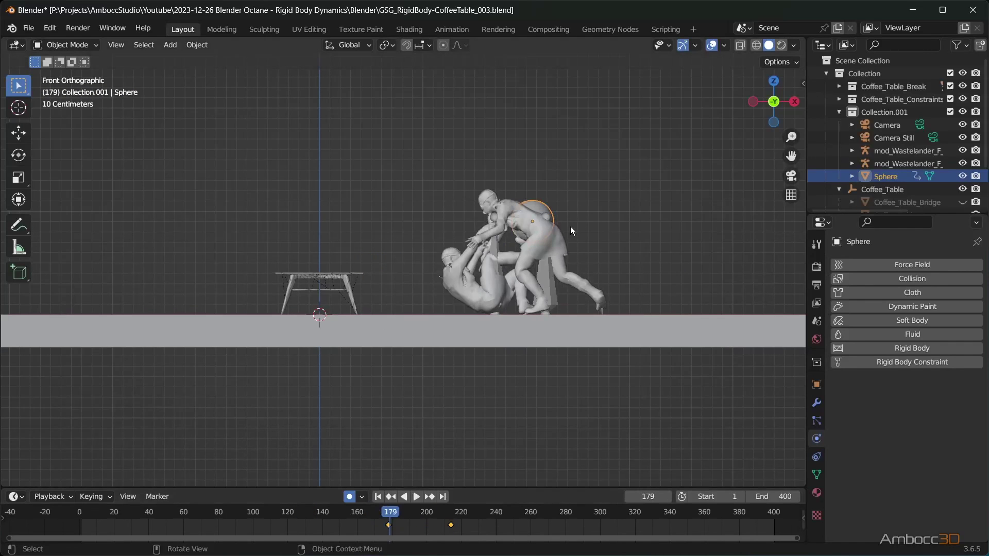
{"action": "left_click", "coordinate": [911, 349]}
{"action": "scroll", "coordinate": [935, 441], "scroll_direction": "down", "scroll_amount": 4}
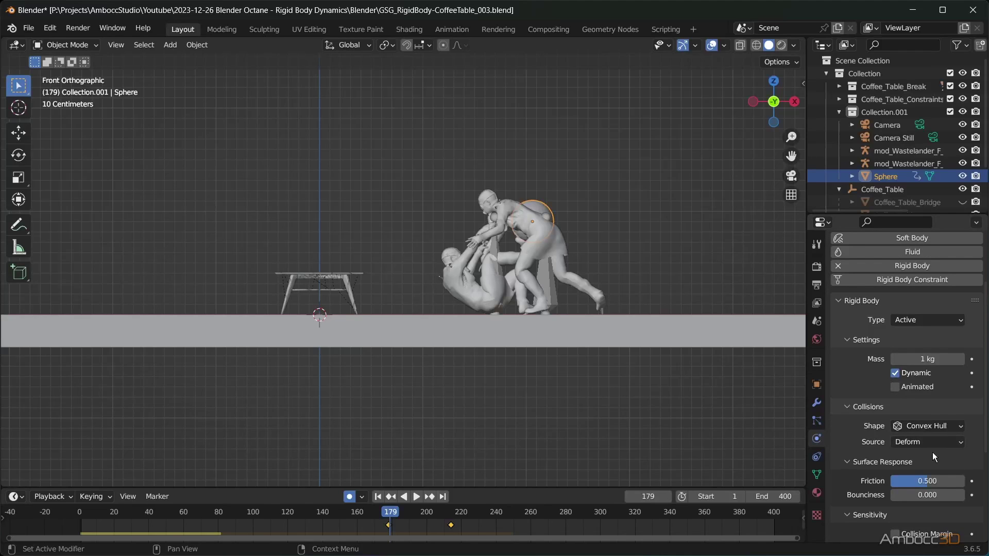
{"action": "scroll", "coordinate": [932, 452], "scroll_direction": "up", "scroll_amount": 1}
{"action": "left_click", "coordinate": [914, 410]}
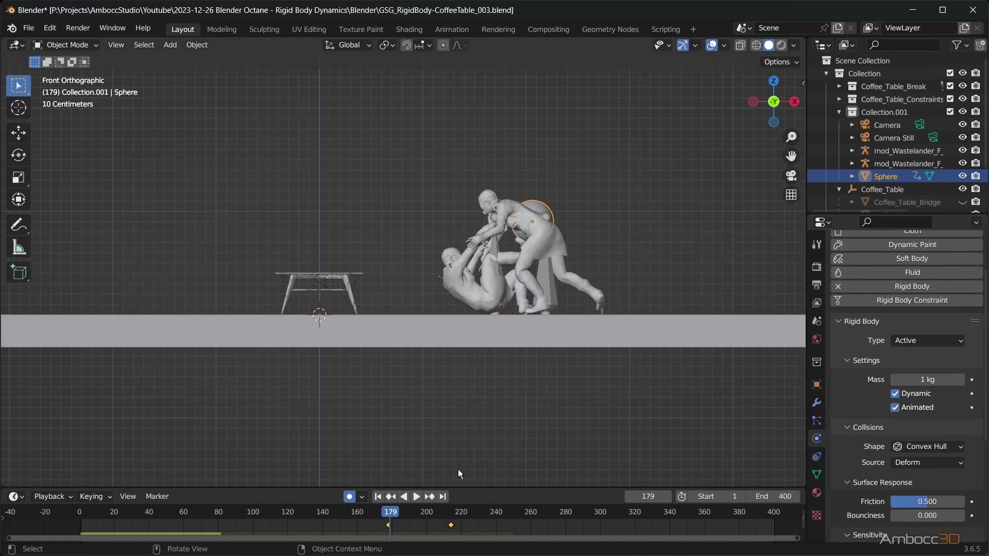
- Play the simulation from the first frame and scrub back to about frame 208 to check the Sphere's impact with the table
{"action": "left_click", "coordinate": [379, 497]}
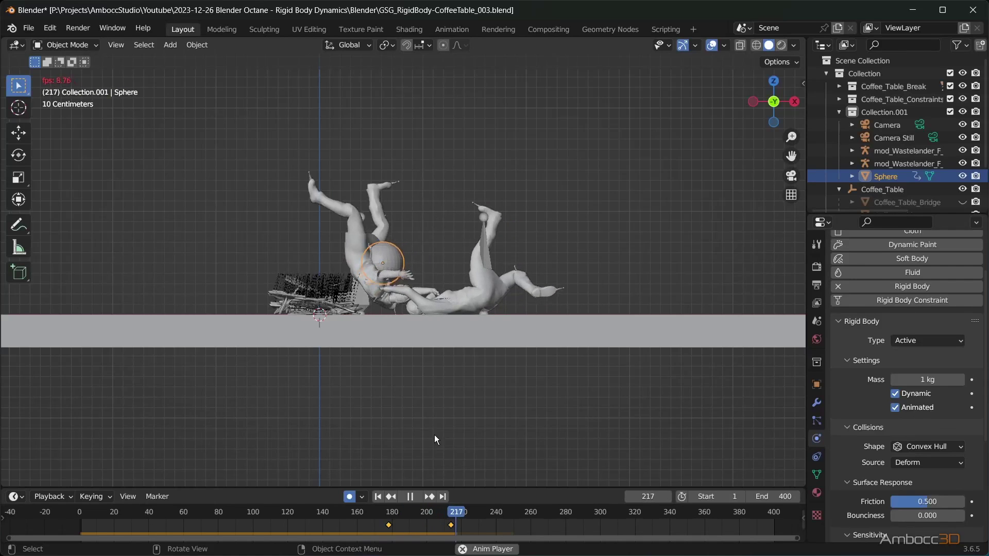
{"action": "left_click", "coordinate": [411, 496]}
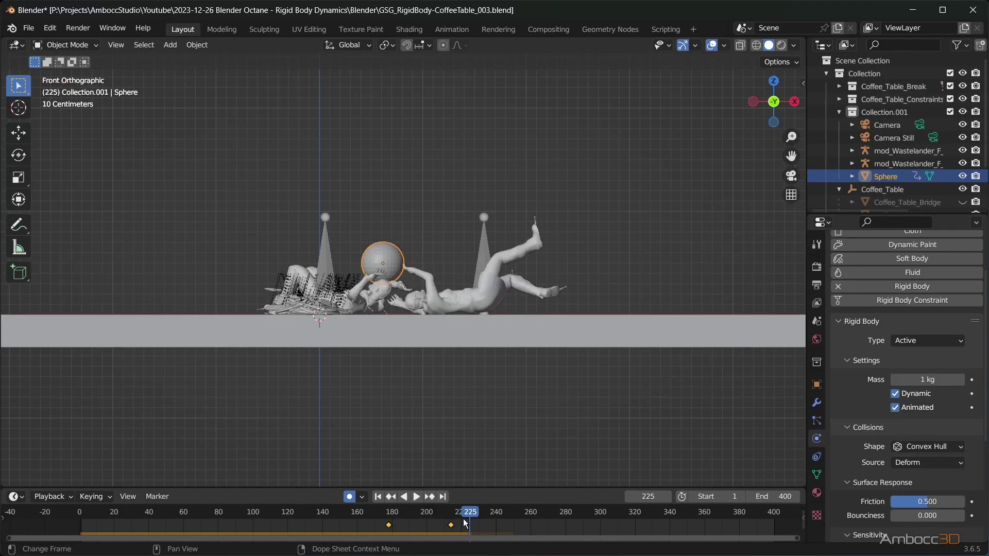
{"action": "left_click_drag", "start_coordinate": [463, 520], "coordinate": [440, 512]}
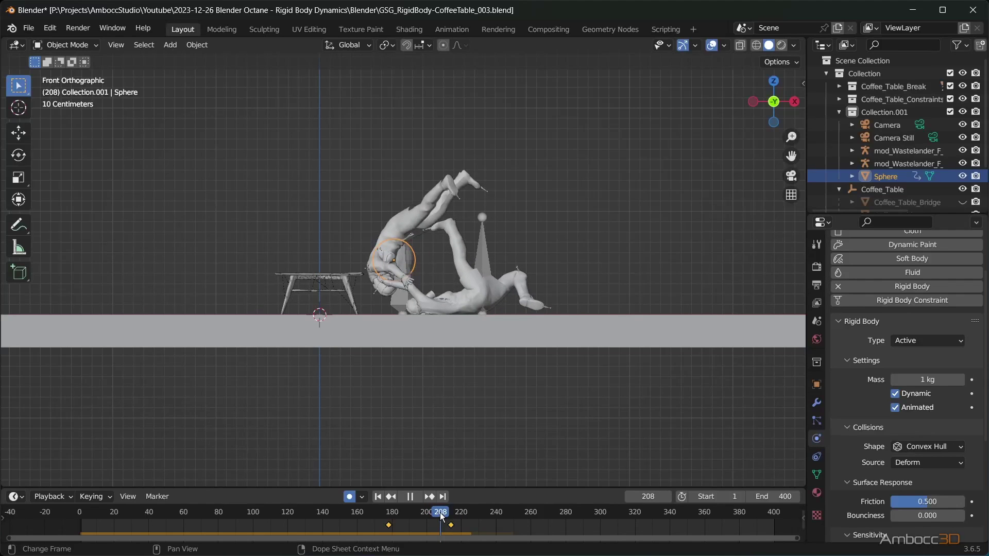
- Move the Sphere's second keyframe to about frame 217 and replay the simulation from the start
{"action": "left_click_drag", "start_coordinate": [440, 512], "coordinate": [456, 526]}
{"action": "left_click", "coordinate": [378, 497]}
{"action": "left_click", "coordinate": [415, 497]}
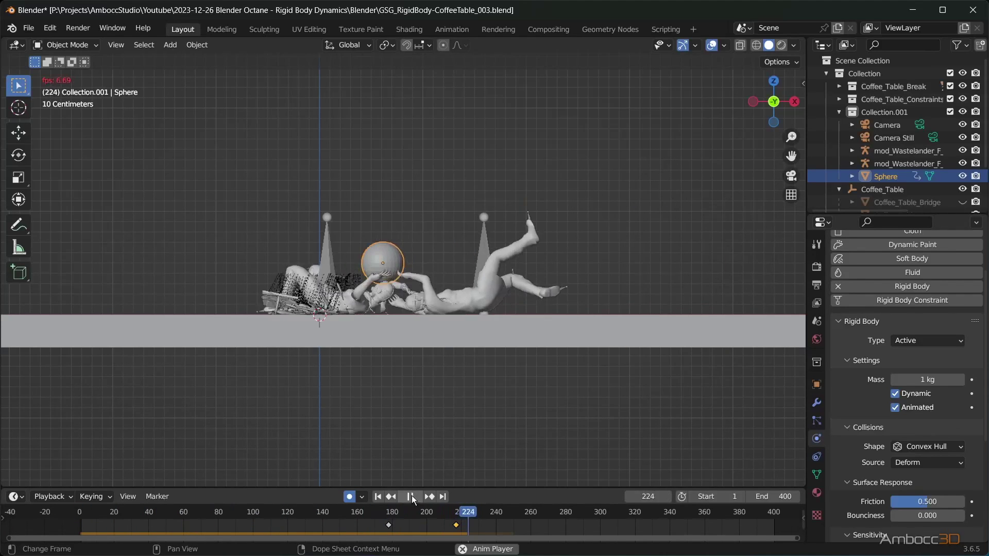
{"action": "left_click", "coordinate": [412, 496]}
- Move the Sphere's two keyframes to about frames 181 and 224 and replay the simulation from the start
{"action": "left_click_drag", "start_coordinate": [453, 516], "coordinate": [436, 518]}
{"action": "left_click_drag", "start_coordinate": [456, 525], "coordinate": [468, 525]}
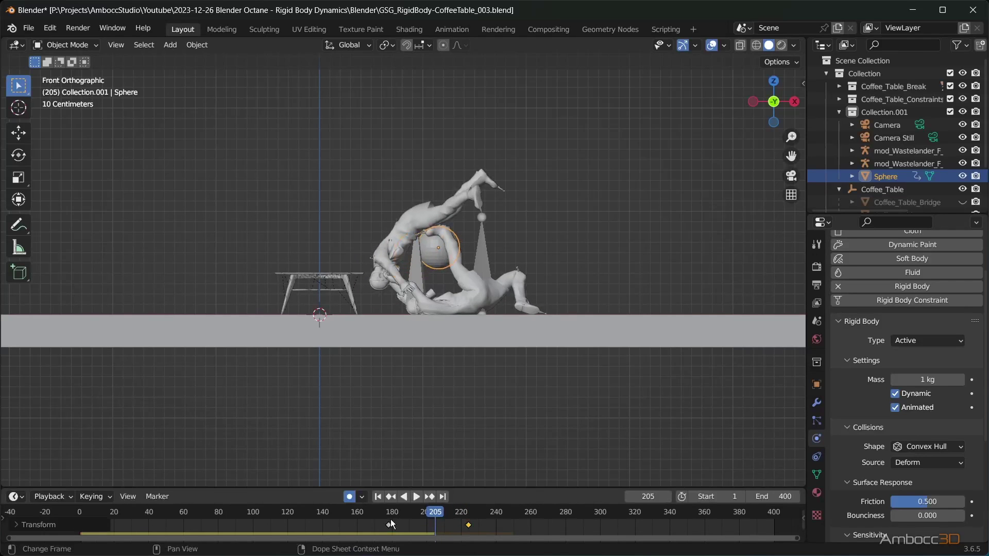
{"action": "left_click", "coordinate": [378, 496]}
{"action": "left_click", "coordinate": [416, 497]}
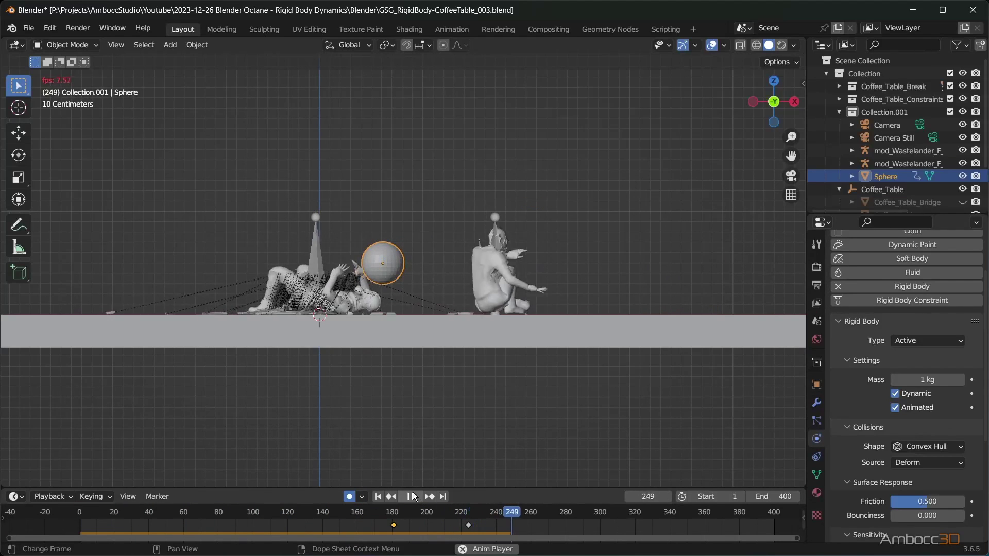
- Set the scene frame rate to 60 fps and play the animation with viewport overlays turned off, viewing it from the opposite side
{"action": "left_click", "coordinate": [712, 46]}
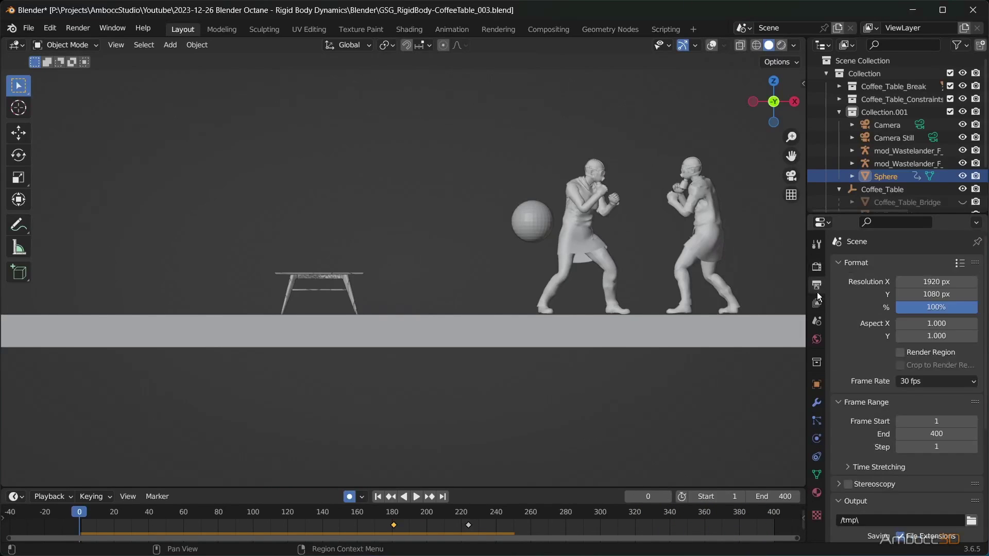
{"action": "left_click", "coordinate": [910, 381]}
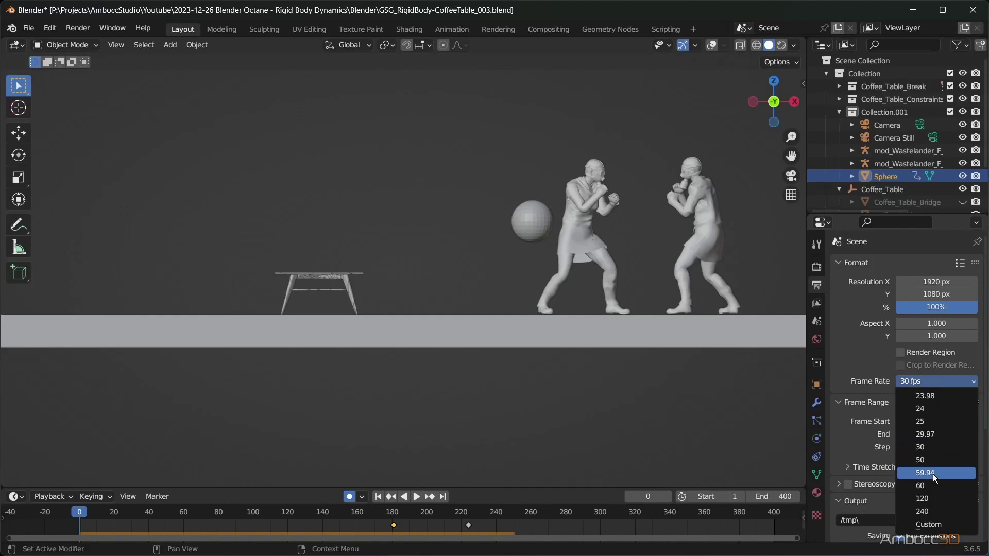
{"action": "left_click", "coordinate": [926, 485]}
{"action": "left_click", "coordinate": [416, 497]}
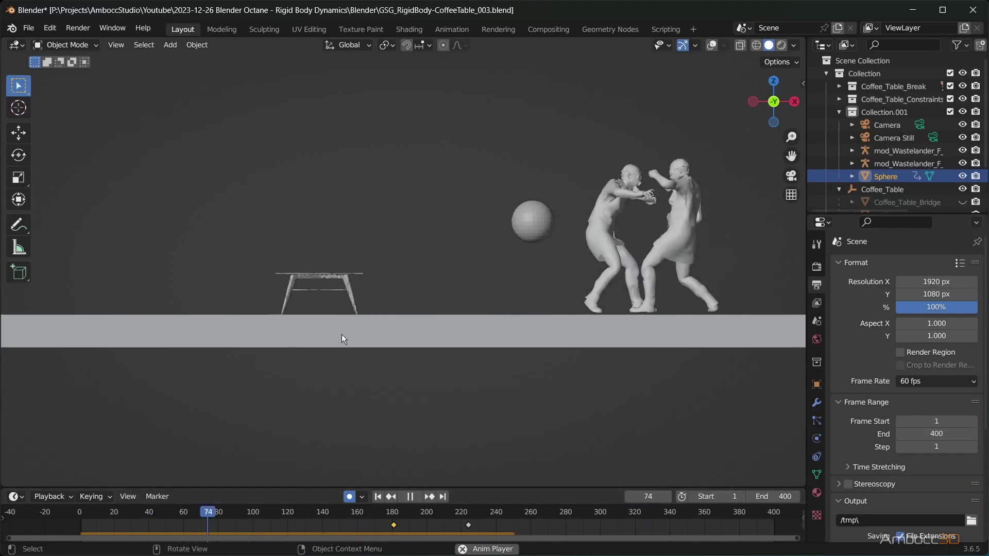
{"action": "middle_click_drag", "start_coordinate": [341, 335], "coordinate": [438, 447]}
{"action": "key", "text": "space"}
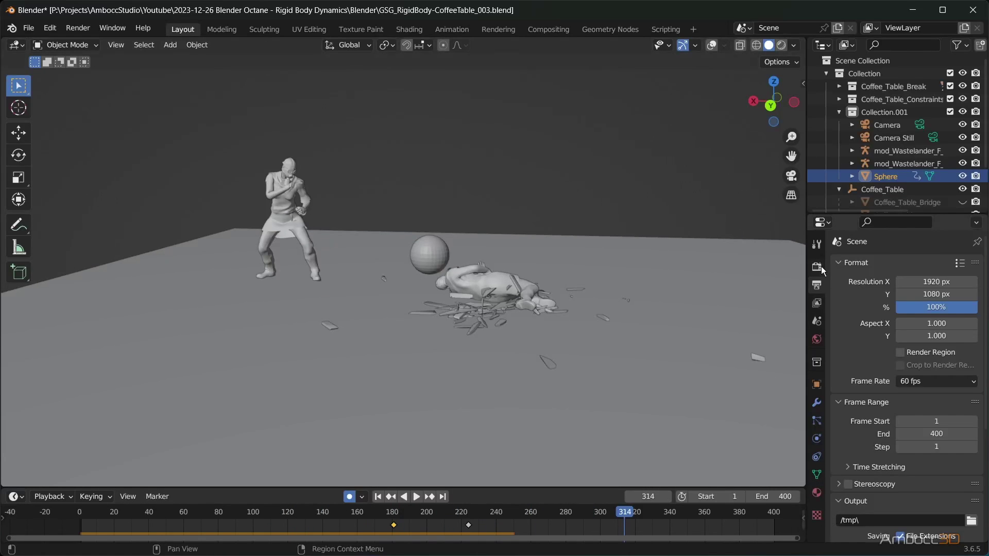
- Try disabling the Sphere in viewports and renders through its object visibility, and play the simulation from the start
{"action": "left_click", "coordinate": [816, 385]}
{"action": "left_click_drag", "start_coordinate": [894, 385], "coordinate": [895, 399]}
{"action": "left_click", "coordinate": [377, 497]}
{"action": "left_click", "coordinate": [416, 496]}
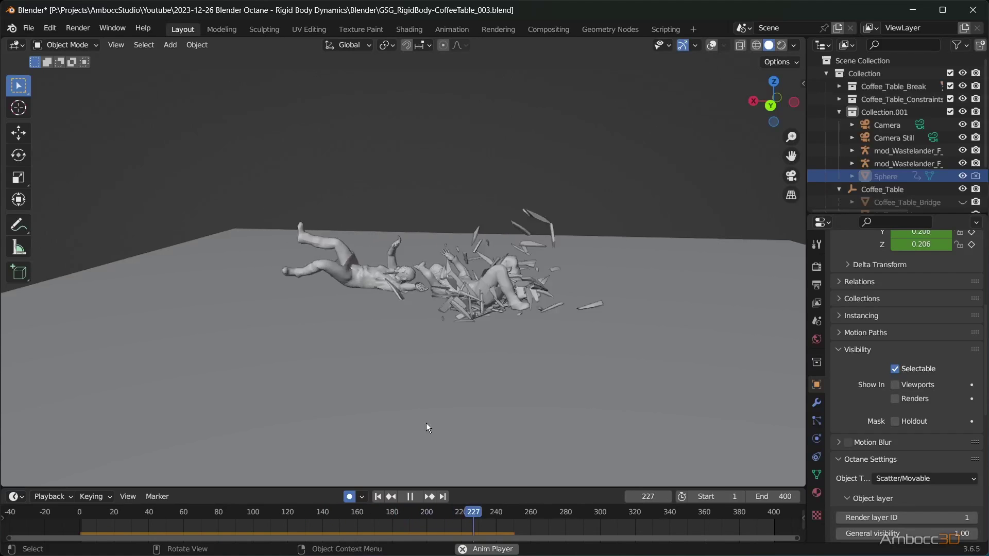
{"action": "left_click", "coordinate": [409, 496]}
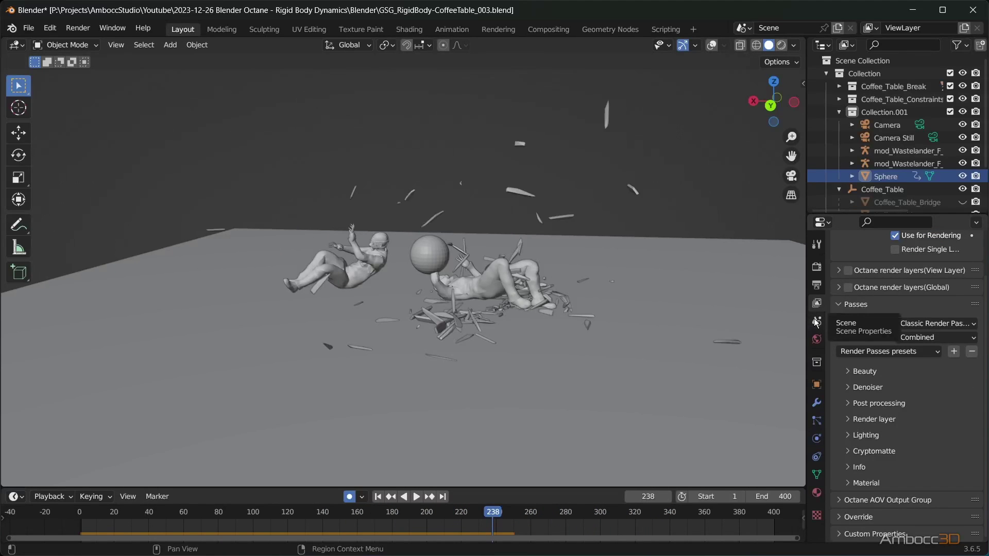
- Set both the timeline end frame and the Rigid Body World cache end to 372
{"action": "left_click", "coordinate": [816, 321]}
{"action": "left_click", "coordinate": [838, 403]}
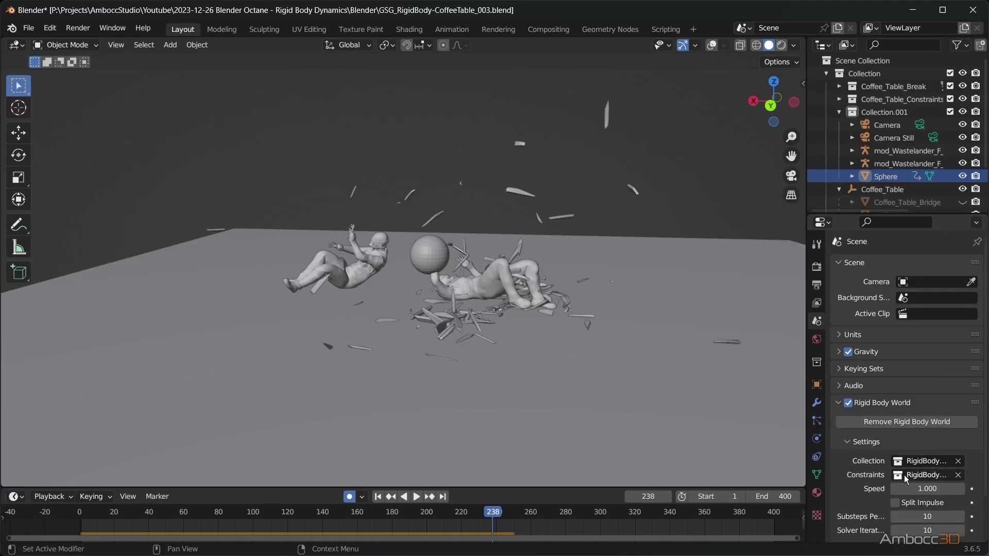
{"action": "scroll", "coordinate": [904, 475], "scroll_direction": "down", "scroll_amount": 2}
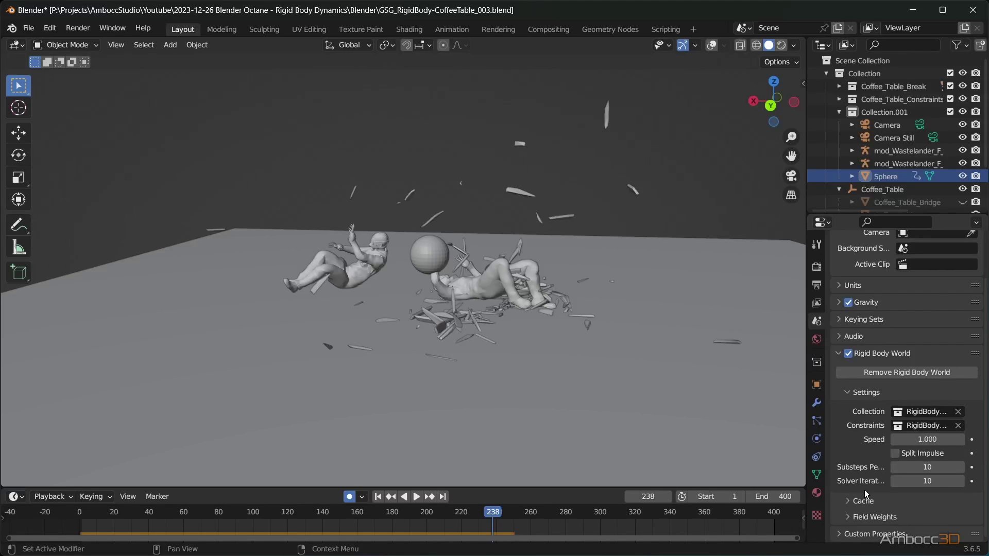
{"action": "scroll", "coordinate": [872, 470], "scroll_direction": "down", "scroll_amount": 3}
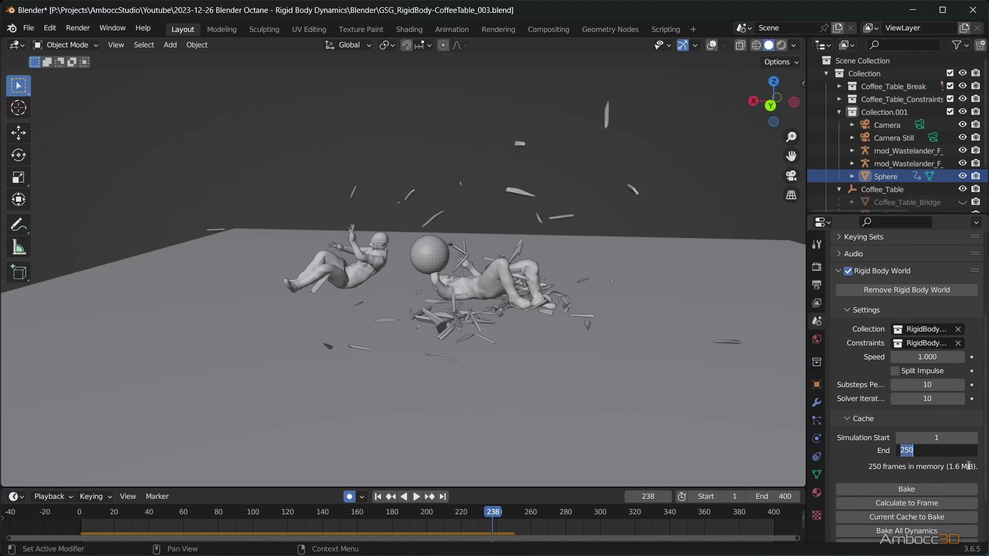
{"action": "left_click", "coordinate": [505, 297]}
{"action": "left_click_drag", "start_coordinate": [492, 513], "coordinate": [727, 512]}
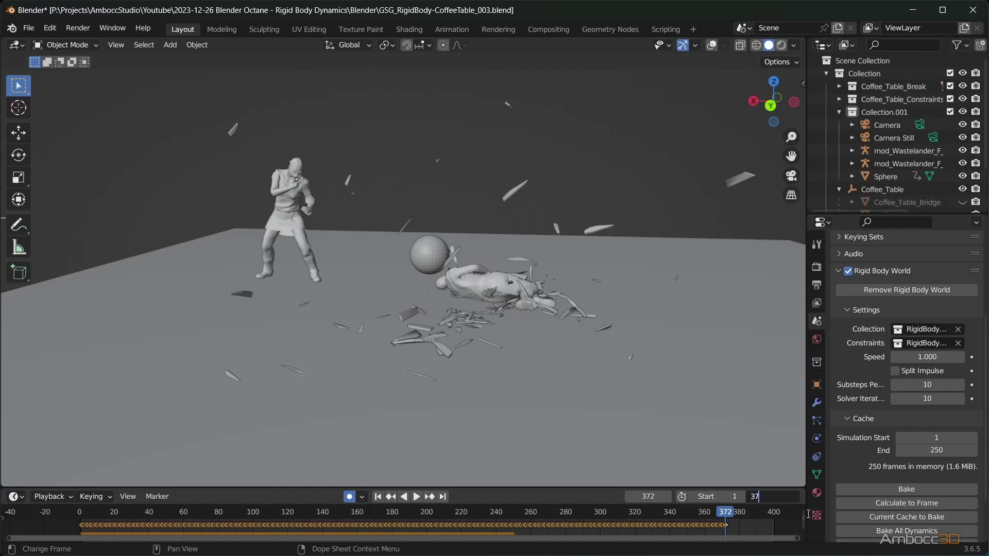
{"action": "left_click", "coordinate": [932, 451]}
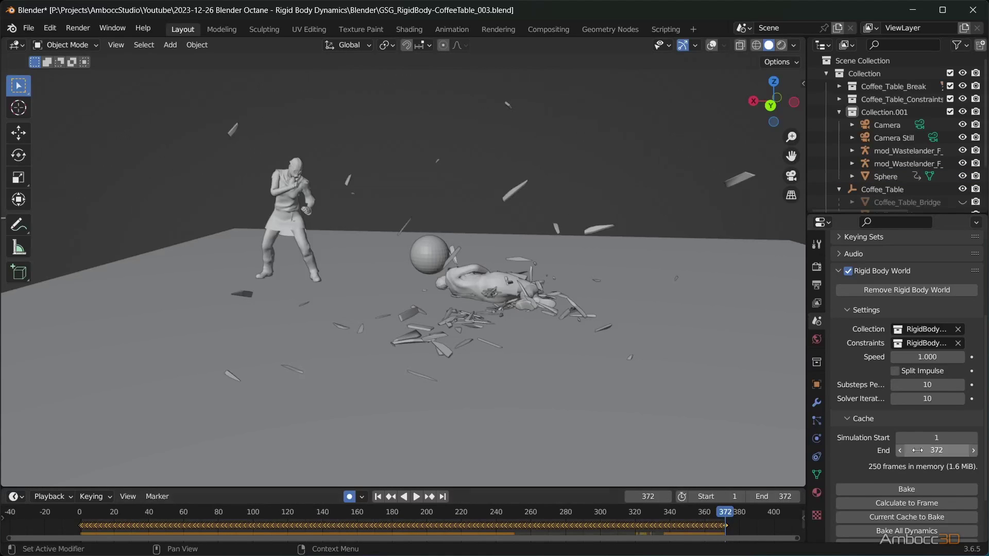
- Play the simulation from the first frame to fill the rigid body cache over the extended range
{"action": "left_click", "coordinate": [378, 496]}
{"action": "key", "text": "space"}
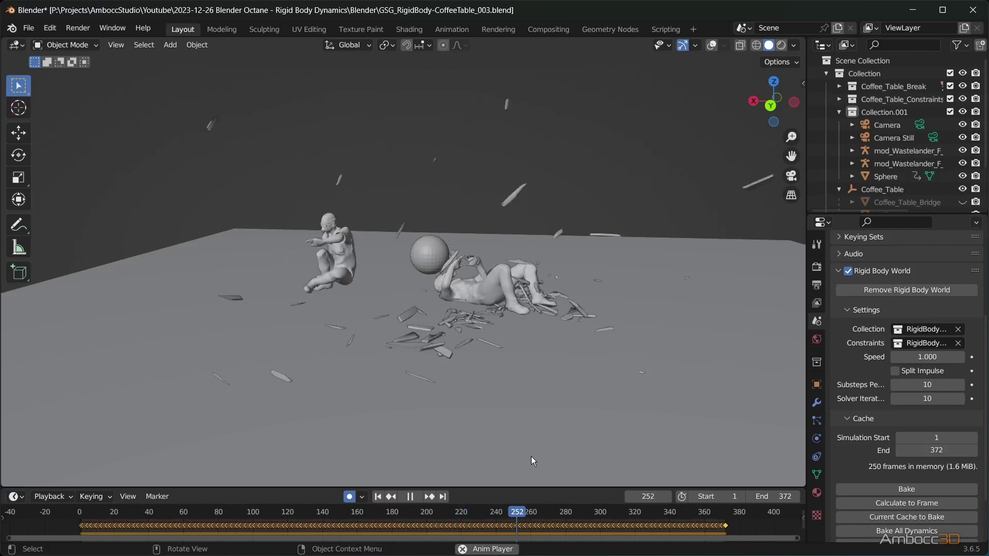
{"action": "left_click", "coordinate": [411, 497]}
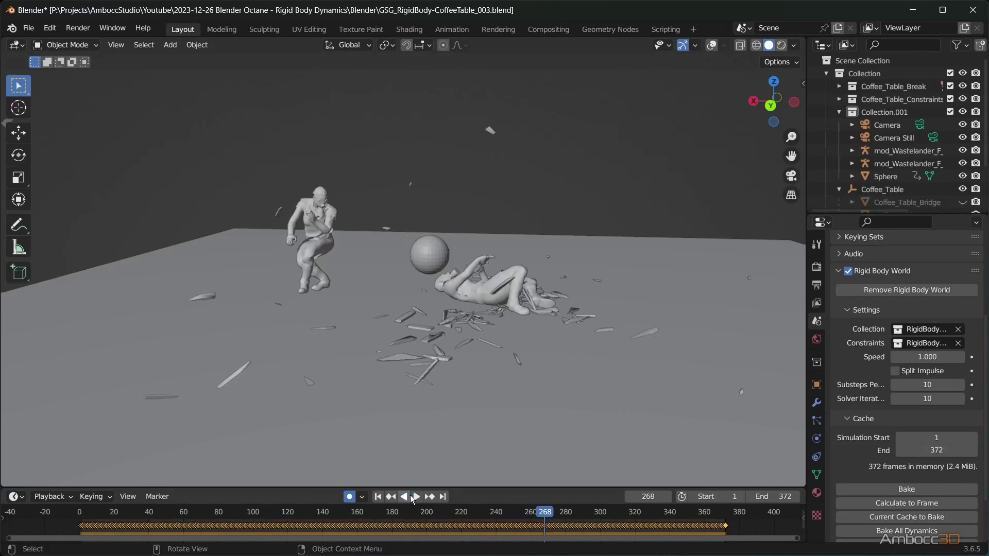
- Hide the Sphere in the viewport, disable it in renders, and replay the simulation from the first frame
{"action": "left_click", "coordinate": [416, 268]}
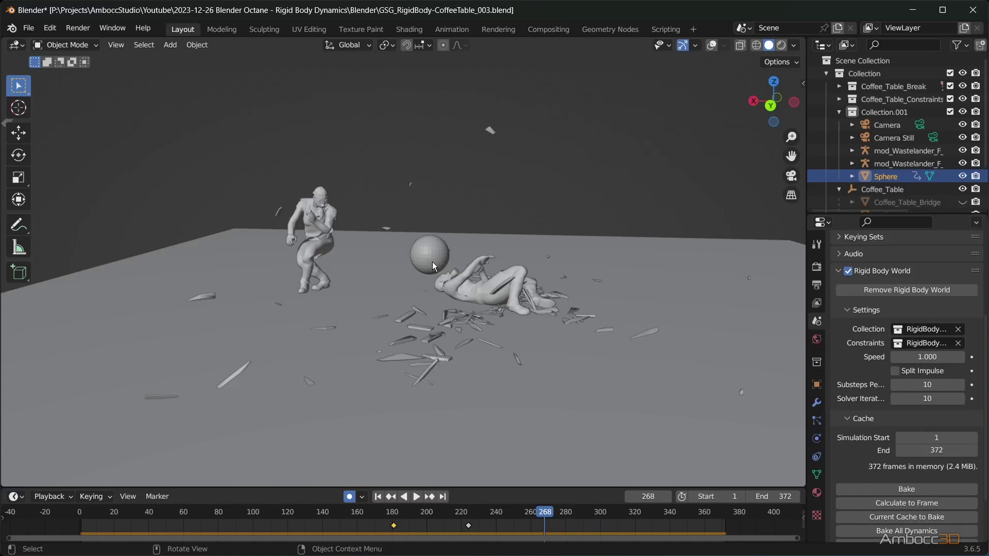
{"action": "left_click", "coordinate": [976, 176]}
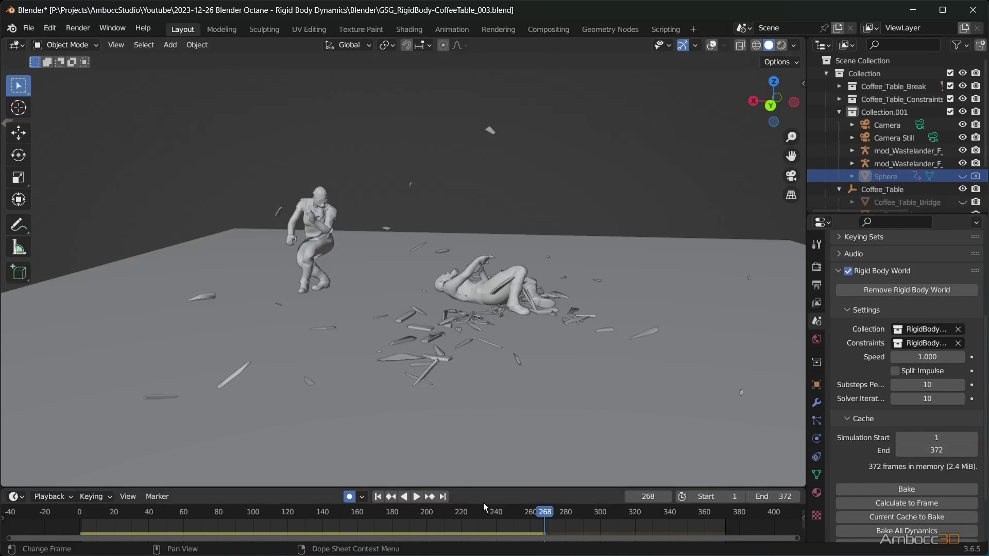
{"action": "left_click", "coordinate": [378, 496]}
{"action": "left_click", "coordinate": [415, 496]}
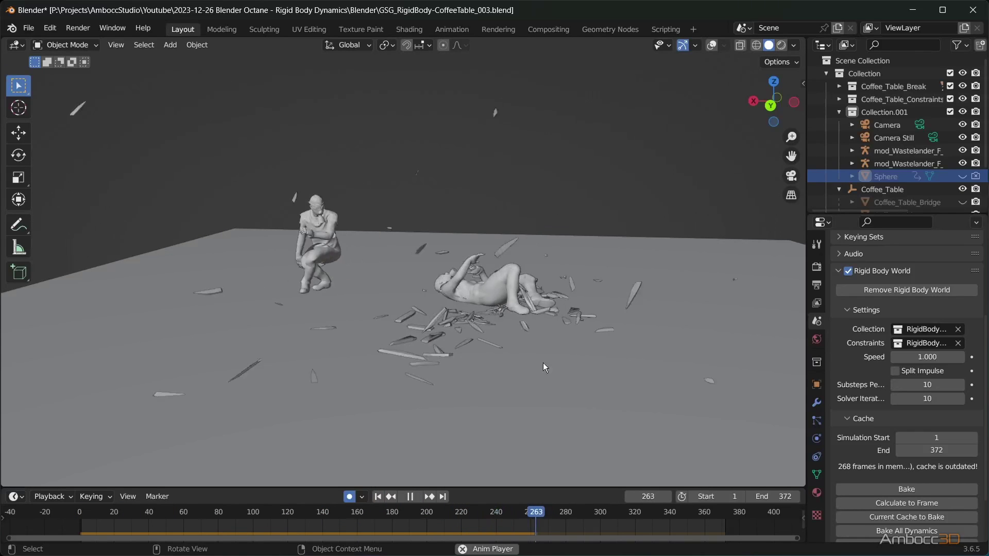
{"action": "left_click", "coordinate": [410, 496]}
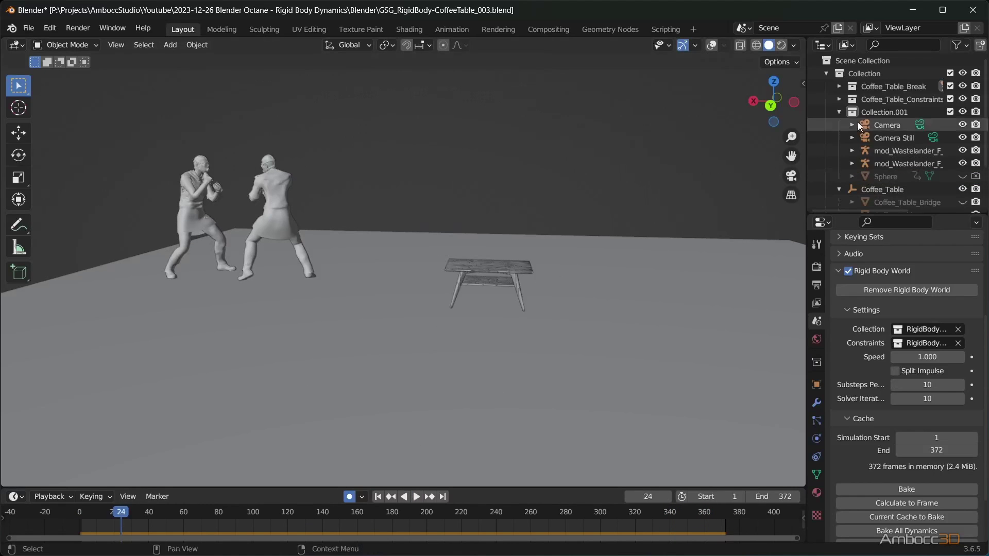
- Select all fractured pieces in the Coffee_Table_Break collection and set their rigid body mass to 10 kg
{"action": "right_click", "coordinate": [879, 85]}
{"action": "left_click", "coordinate": [801, 154]}
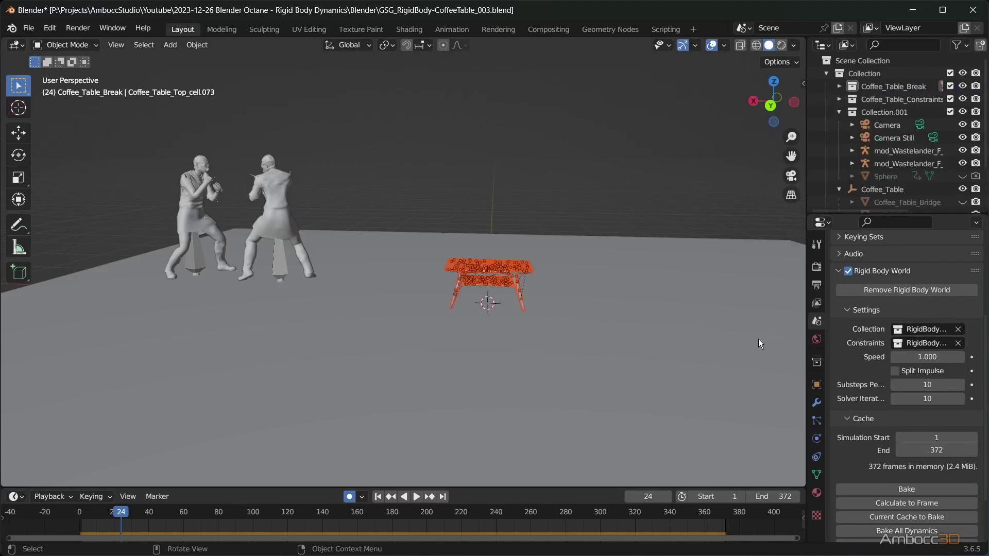
{"action": "left_click", "coordinate": [816, 403]}
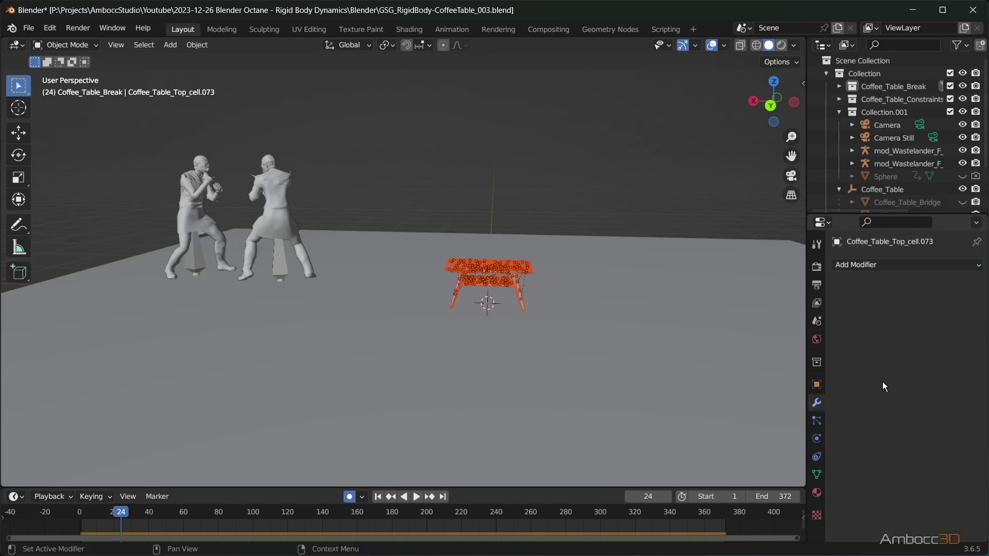
{"action": "left_click", "coordinate": [839, 86]}
{"action": "left_click", "coordinate": [891, 99], "text": "ctrl"}
{"action": "left_click", "coordinate": [817, 438]}
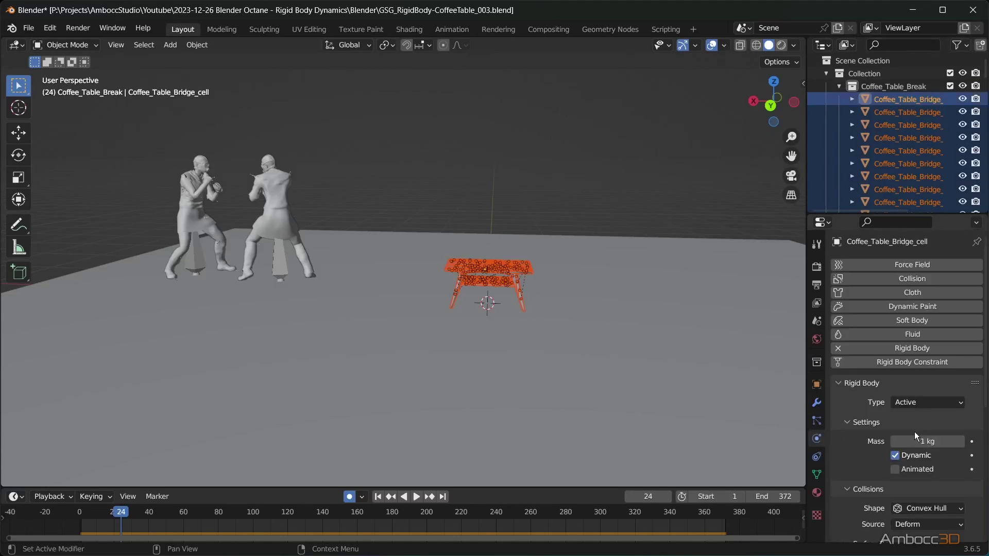
{"action": "scroll", "coordinate": [916, 434], "scroll_direction": "down", "scroll_amount": 2}
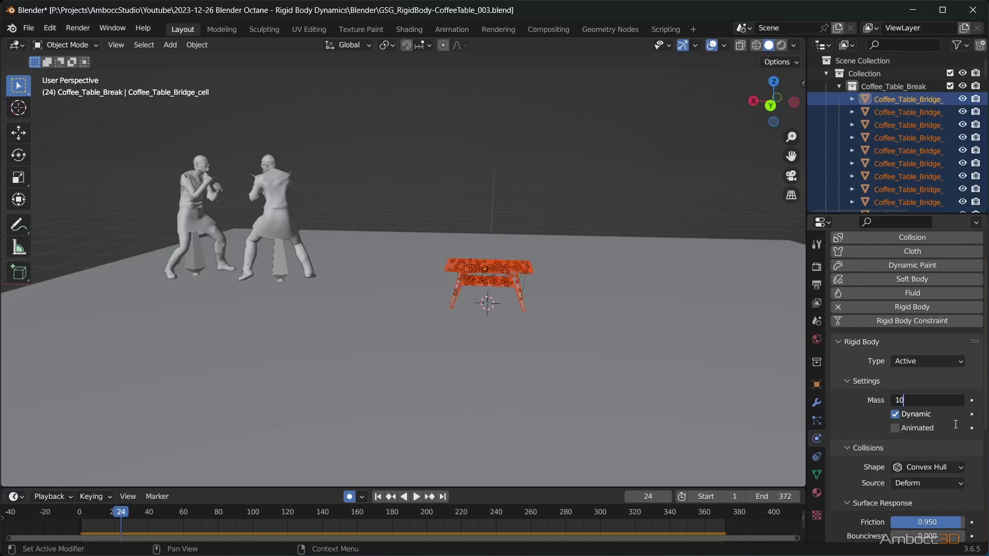
{"action": "type", "text": "10"}
{"action": "key", "text": "Return"}
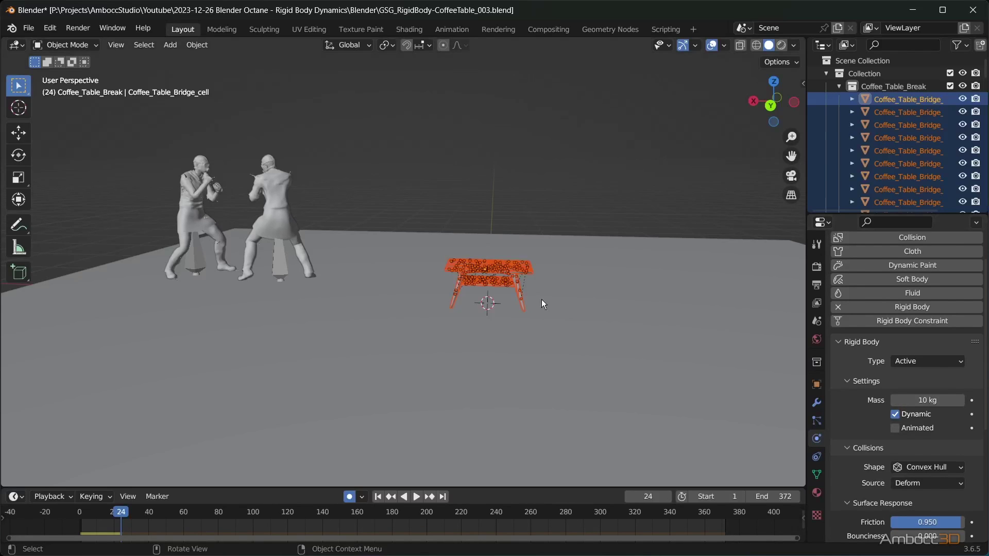
- Check the rigid body mass on individual table pieces and replay the simulation from the first frame
{"action": "middle_click_drag", "start_coordinate": [542, 299], "coordinate": [528, 307]}
{"action": "scroll", "coordinate": [529, 307], "scroll_direction": "up", "scroll_amount": 3}
{"action": "left_click", "coordinate": [901, 163]}
{"action": "left_click", "coordinate": [898, 125]}
{"action": "scroll", "coordinate": [554, 314], "scroll_direction": "down", "scroll_amount": 4}
{"action": "left_click", "coordinate": [377, 496]}
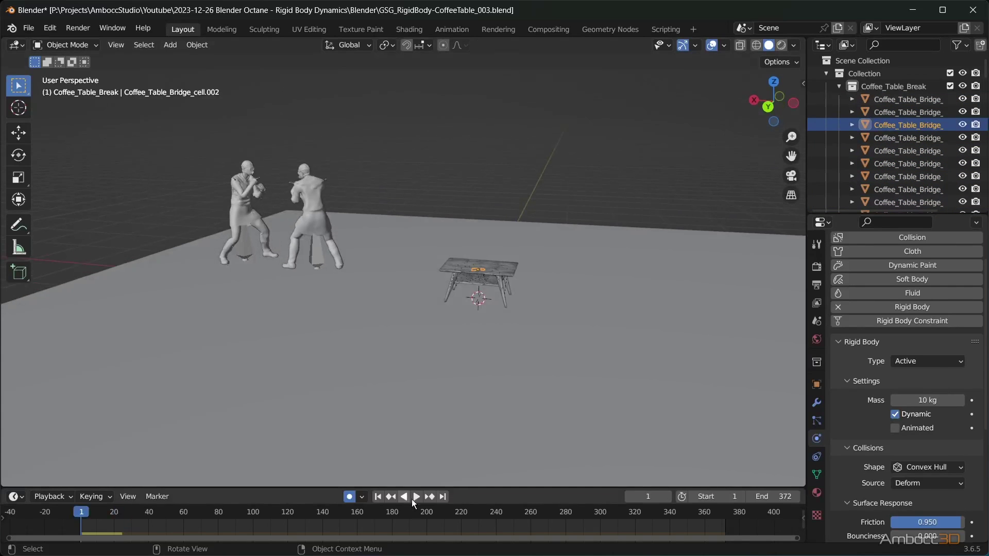
{"action": "left_click", "coordinate": [416, 496]}
{"action": "left_click", "coordinate": [682, 209]}
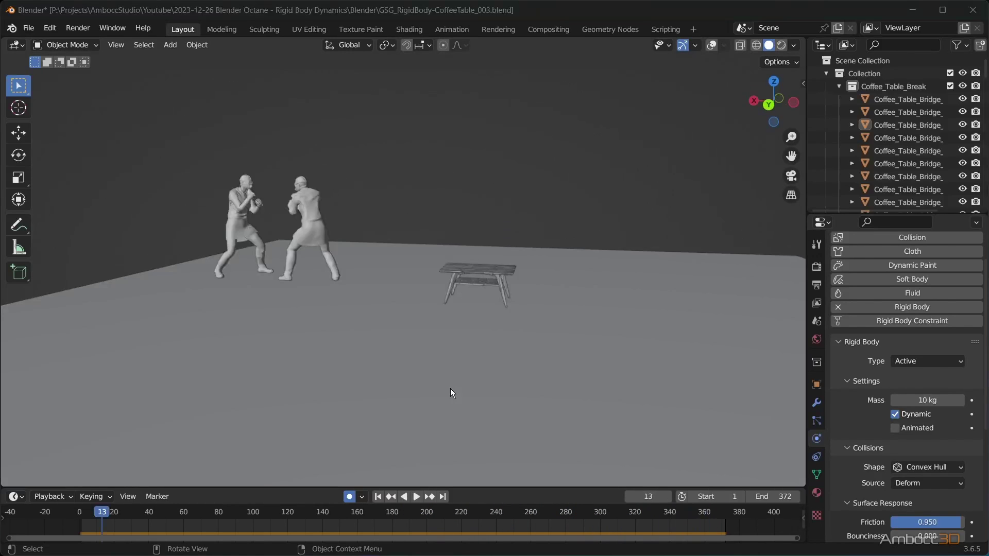
- View the scene through the camera and play the table break from frame 1
{"action": "middle_click_drag", "start_coordinate": [470, 226], "coordinate": [459, 233]}
{"action": "key", "text": "KP_0"}
{"action": "key", "text": "shift+Left"}
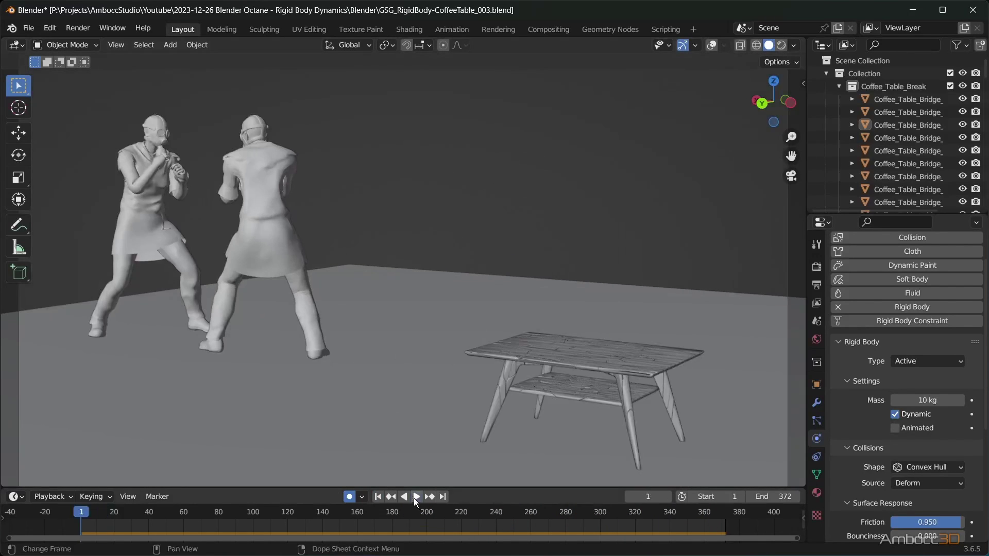
{"action": "left_click", "coordinate": [416, 497]}
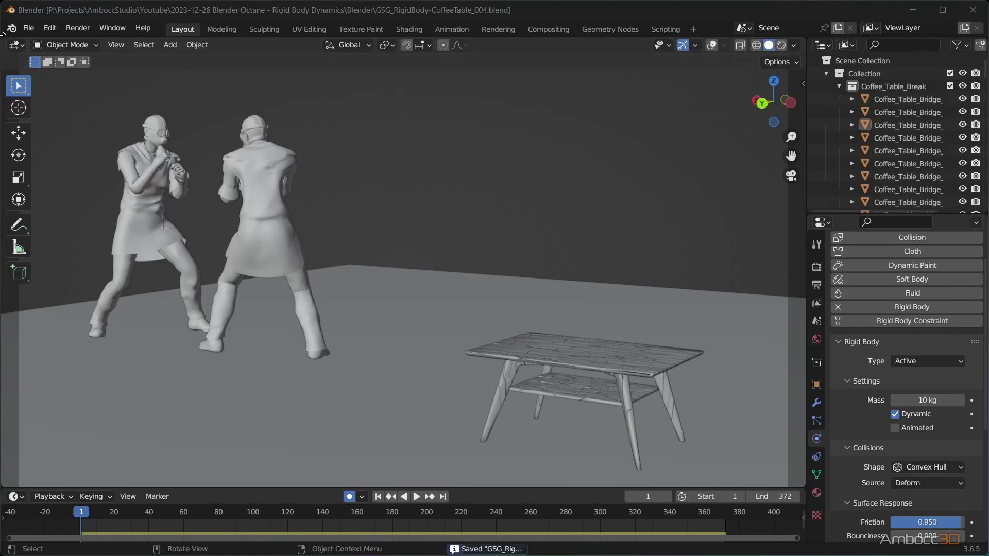
- Save the project as GSG_RigidBody-CoffeeTable_004.blend
{"action": "left_click", "coordinate": [27, 28]}
{"action": "left_click", "coordinate": [79, 127]}
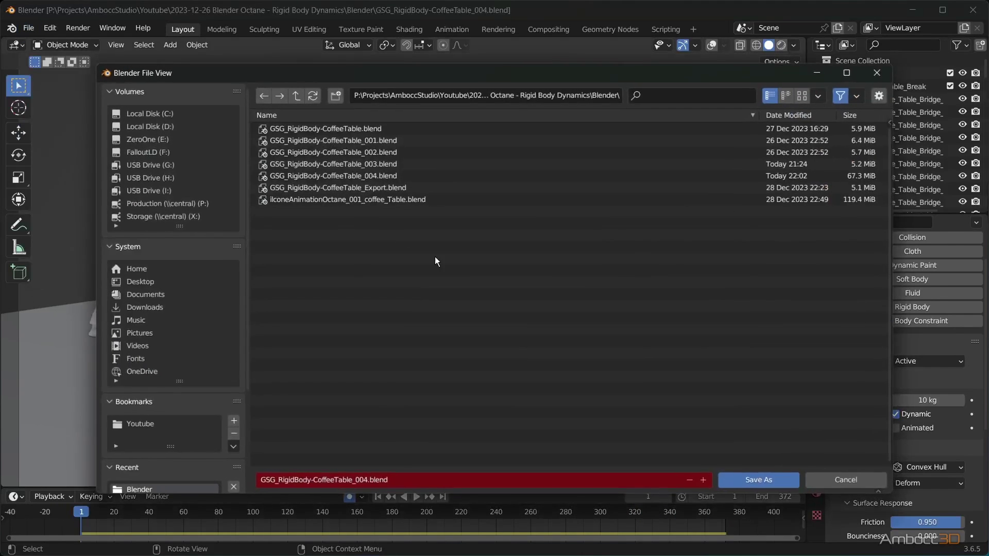
{"action": "left_click", "coordinate": [768, 486]}
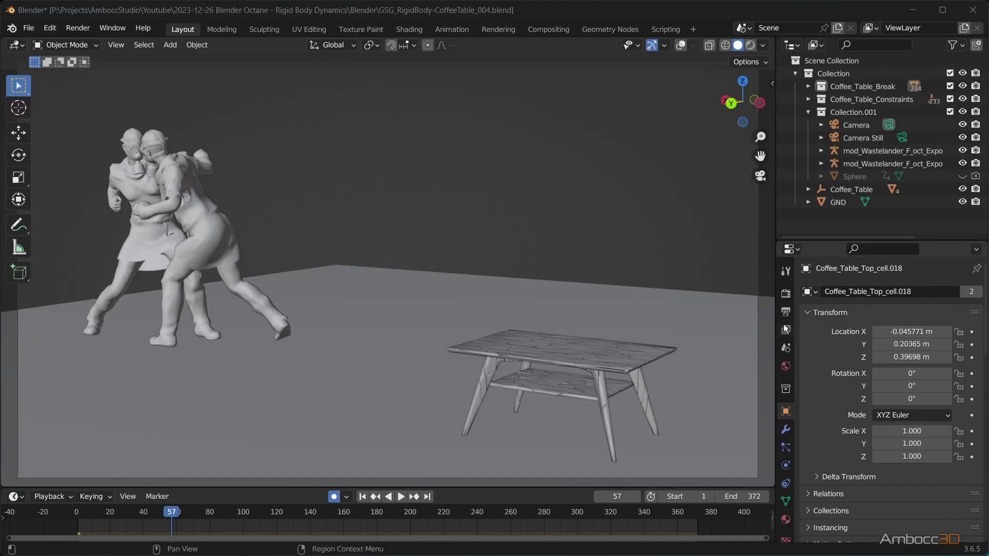
- Return to frame 1 and bake the Rigid Body World cache for frames 1 to 372
{"action": "left_click", "coordinate": [785, 348]}
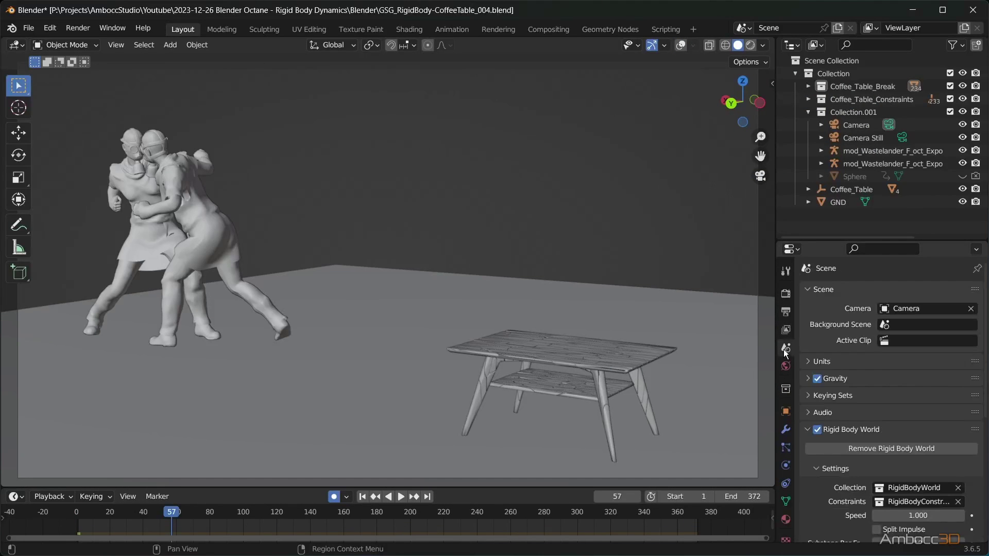
{"action": "scroll", "coordinate": [887, 404], "scroll_direction": "down", "scroll_amount": 10}
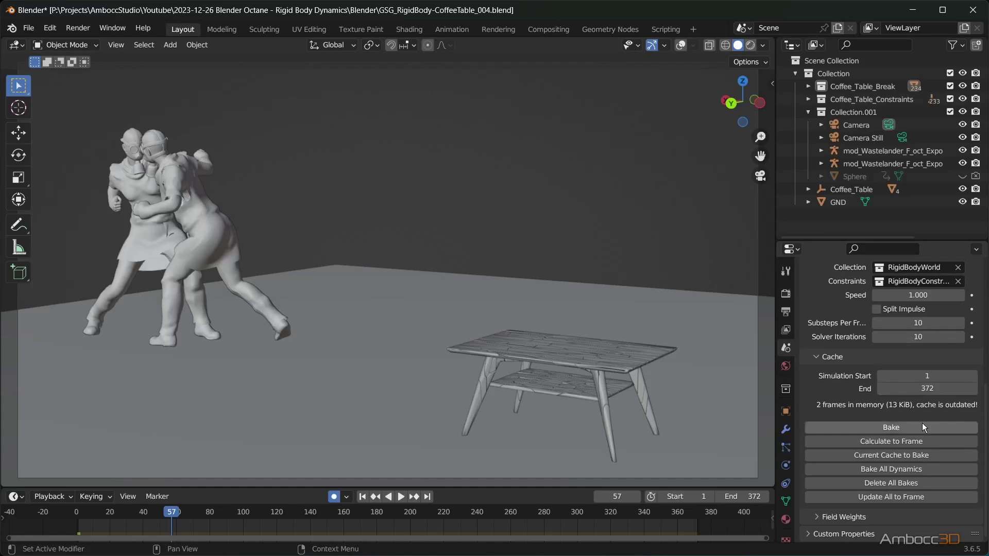
{"action": "left_click", "coordinate": [363, 495]}
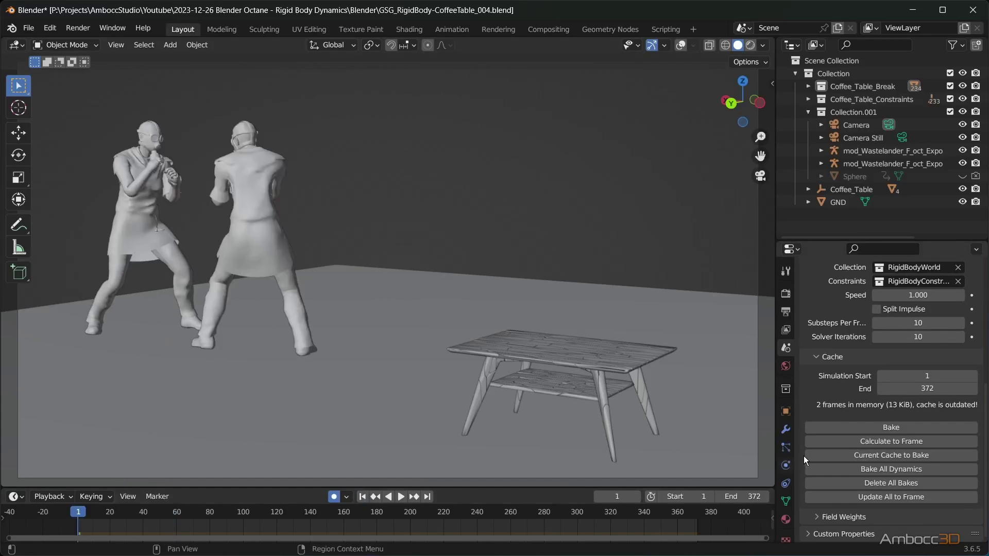
{"action": "left_click", "coordinate": [875, 428]}
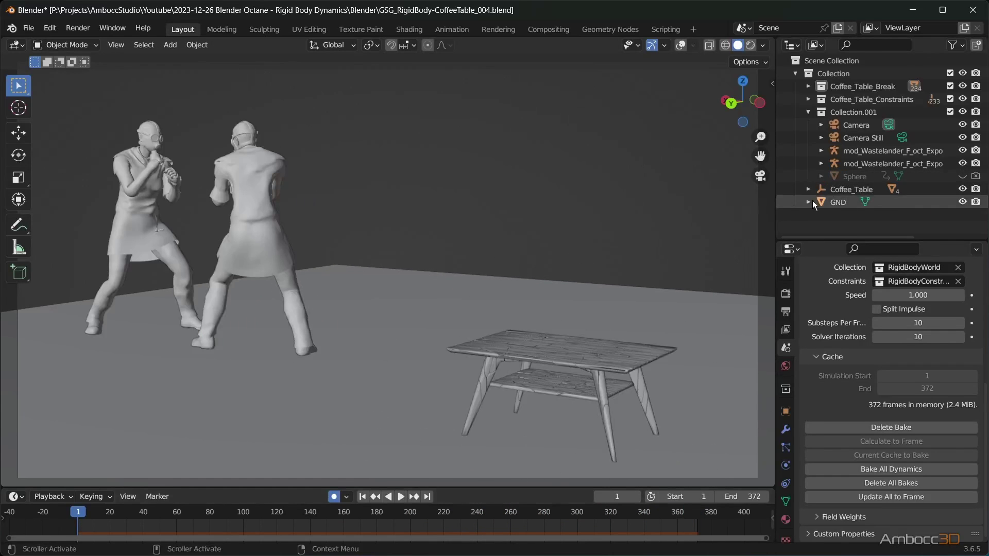
- Unhide the intact Coffee_Table's Bridge, Legs, Shelf and Top meshes in the viewport
{"action": "left_click", "coordinate": [808, 189]}
{"action": "scroll", "coordinate": [885, 189], "scroll_direction": "down", "scroll_amount": 1}
{"action": "scroll", "coordinate": [824, 108], "scroll_direction": "up", "scroll_amount": 2}
{"action": "left_click", "coordinate": [806, 80]}
{"action": "left_click", "coordinate": [806, 79]}
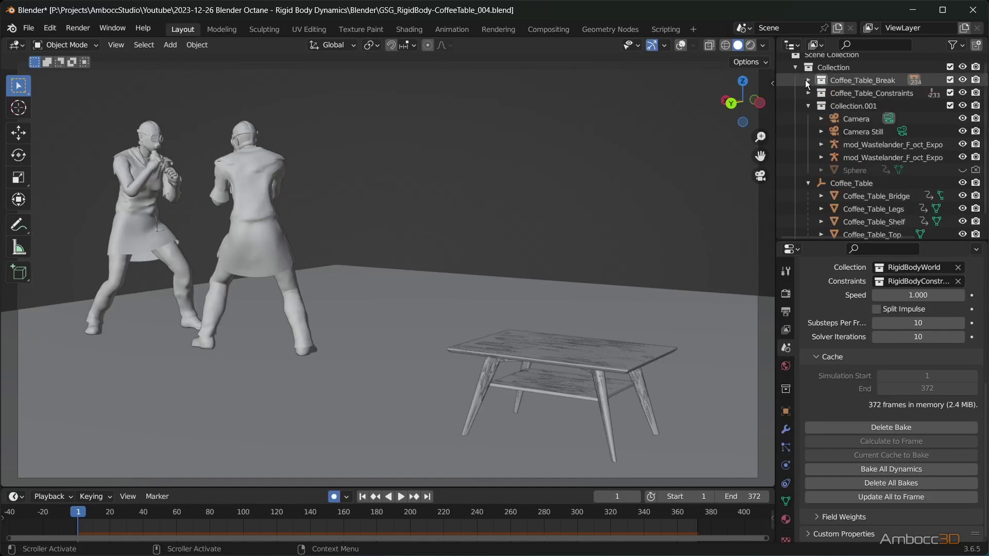
- Select all pieces in Coffee_Table_Break and disable them in viewports and renders at frame 0
{"action": "left_click", "coordinate": [806, 79]}
{"action": "left_click", "coordinate": [866, 94]}
{"action": "right_click", "coordinate": [862, 82]}
{"action": "left_click", "coordinate": [854, 90]}
{"action": "left_click", "coordinate": [786, 411]}
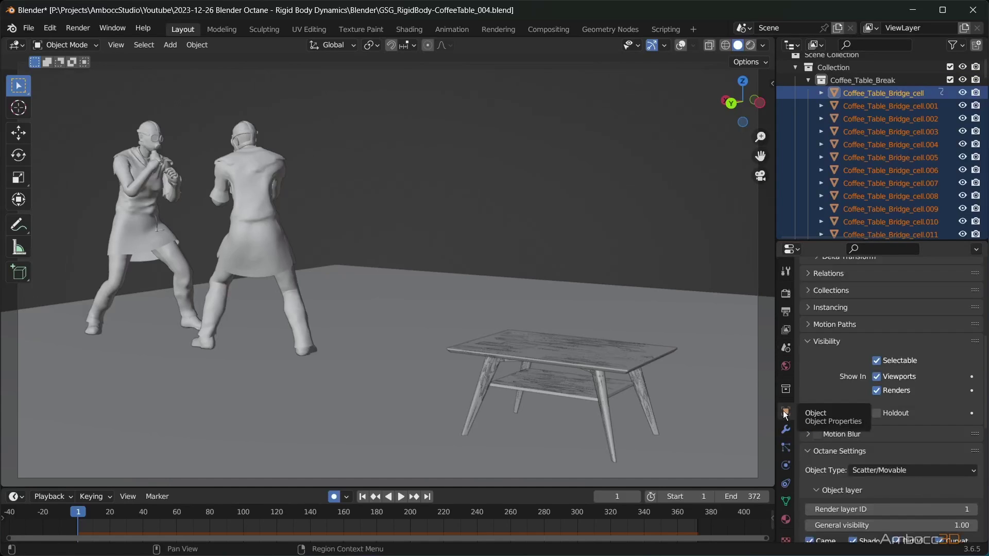
{"action": "mouse_move", "coordinate": [73, 519]}
{"action": "left_mouse_down"}
{"action": "mouse_move", "coordinate": [319, 522]}
{"action": "mouse_move", "coordinate": [75, 521]}
{"action": "left_mouse_up"}
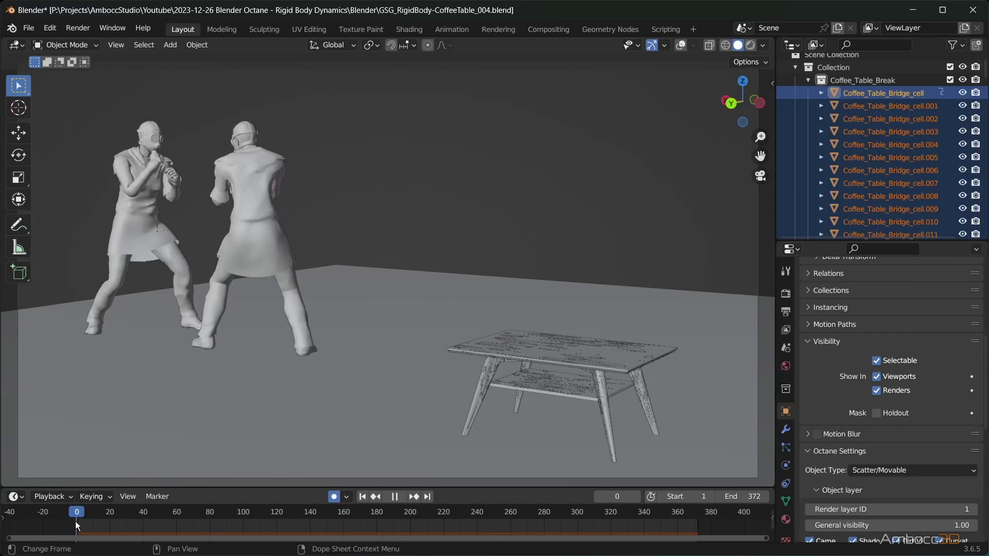
{"action": "left_click", "coordinate": [876, 377]}
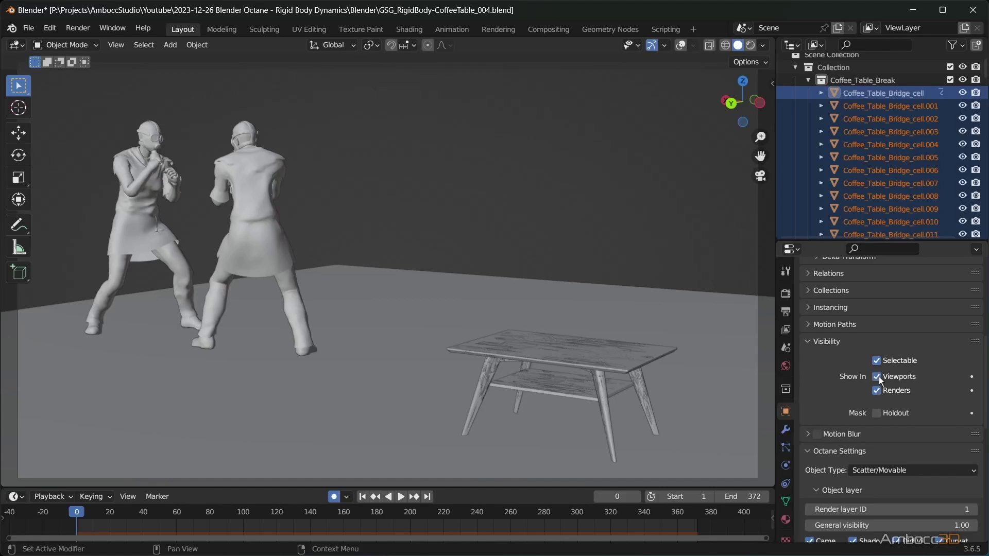
{"action": "left_click", "coordinate": [878, 377], "text": "alt"}
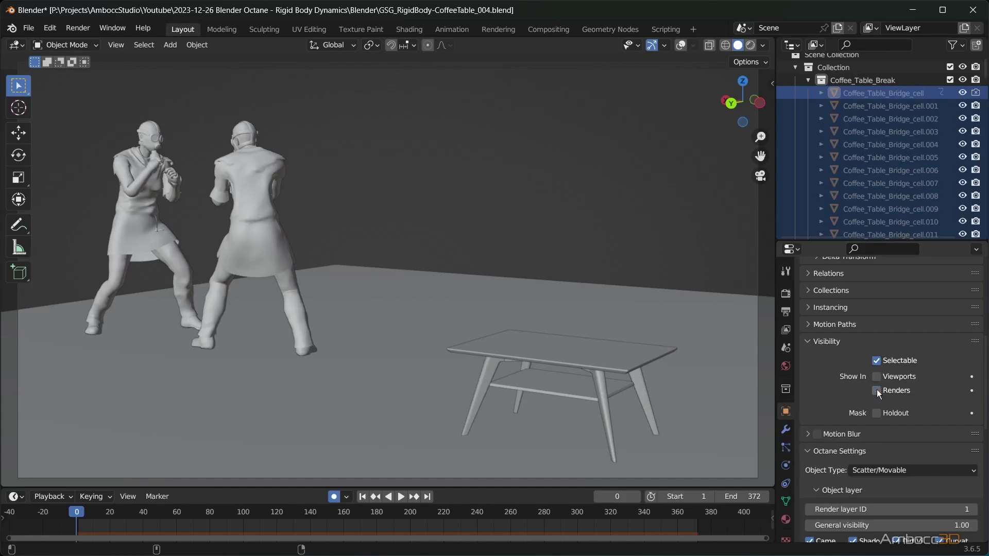
- Keyframe the disabled viewport and render visibility of the fractured table pieces at impact frame 214
{"action": "key", "text": "space"}
{"action": "left_click_drag", "start_coordinate": [76, 514], "coordinate": [432, 514]}
{"action": "key", "text": "space"}
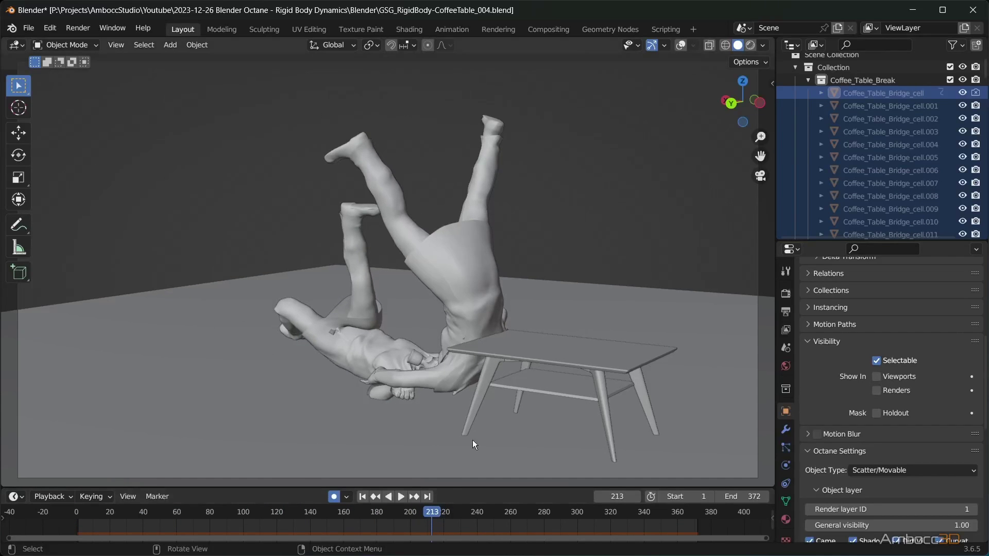
{"action": "scroll", "coordinate": [499, 409], "scroll_direction": "down", "scroll_amount": 5}
{"action": "middle_click_drag", "start_coordinate": [499, 409], "coordinate": [507, 309]}
{"action": "scroll", "coordinate": [438, 336], "scroll_direction": "up", "scroll_amount": 3}
{"action": "middle_click_drag", "start_coordinate": [438, 335], "coordinate": [458, 318]}
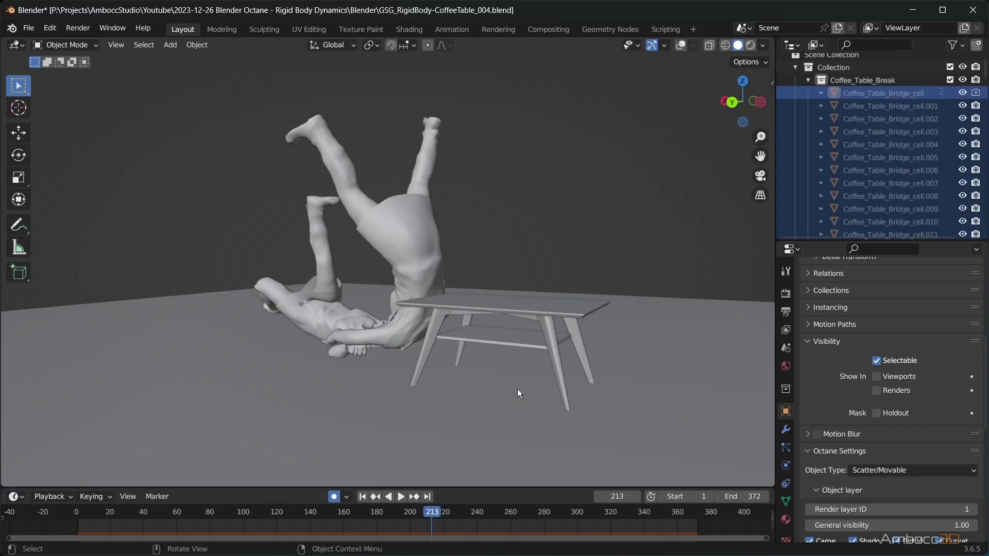
{"action": "left_click_drag", "start_coordinate": [435, 511], "coordinate": [434, 511]}
{"action": "right_click", "coordinate": [910, 378]}
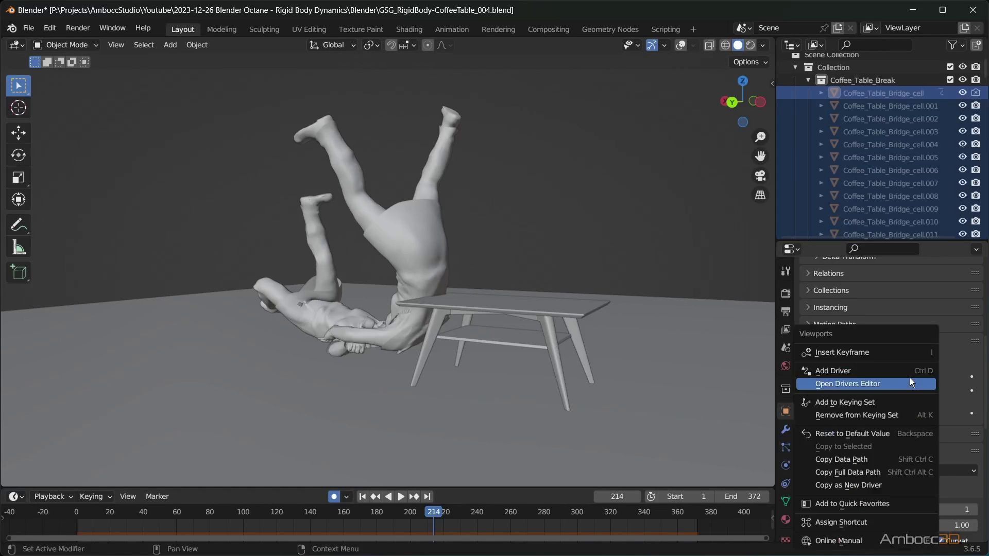
{"action": "left_click", "coordinate": [901, 352]}
{"action": "right_click", "coordinate": [889, 391]}
{"action": "left_click", "coordinate": [871, 354]}
- Enable the fractured table pieces in viewports and renders at frame 215, keyframing both settings
{"action": "left_click_drag", "start_coordinate": [434, 513], "coordinate": [439, 512]}
{"action": "left_click", "coordinate": [877, 377]}
{"action": "left_click", "coordinate": [876, 390]}
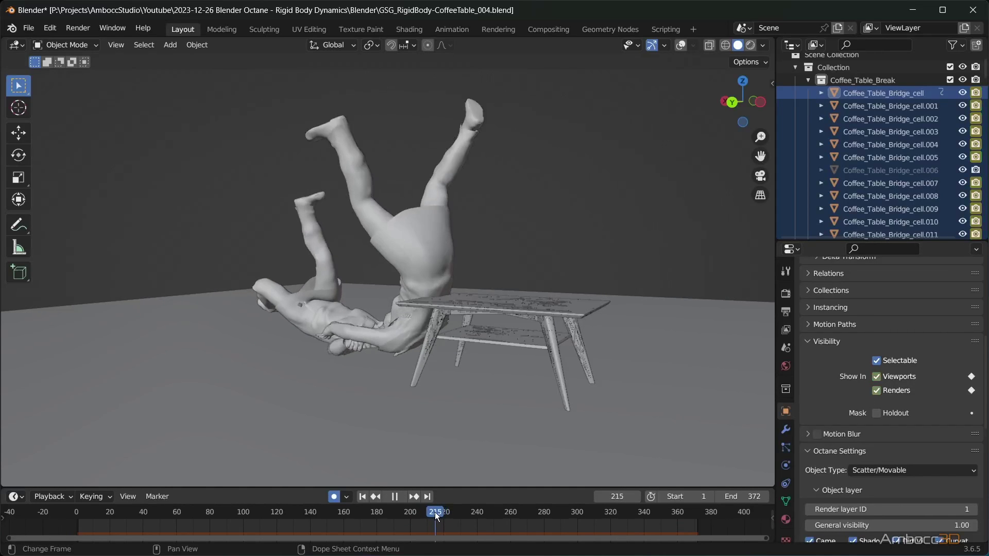
- Find the unkeyed piece Coffee_Table_Bridge_cell.006 at frame 247 and enable it in viewports
{"action": "left_click_drag", "start_coordinate": [434, 512], "coordinate": [489, 514]}
{"action": "left_click", "coordinate": [463, 302]}
{"action": "scroll", "coordinate": [908, 182], "scroll_direction": "down", "scroll_amount": 2}
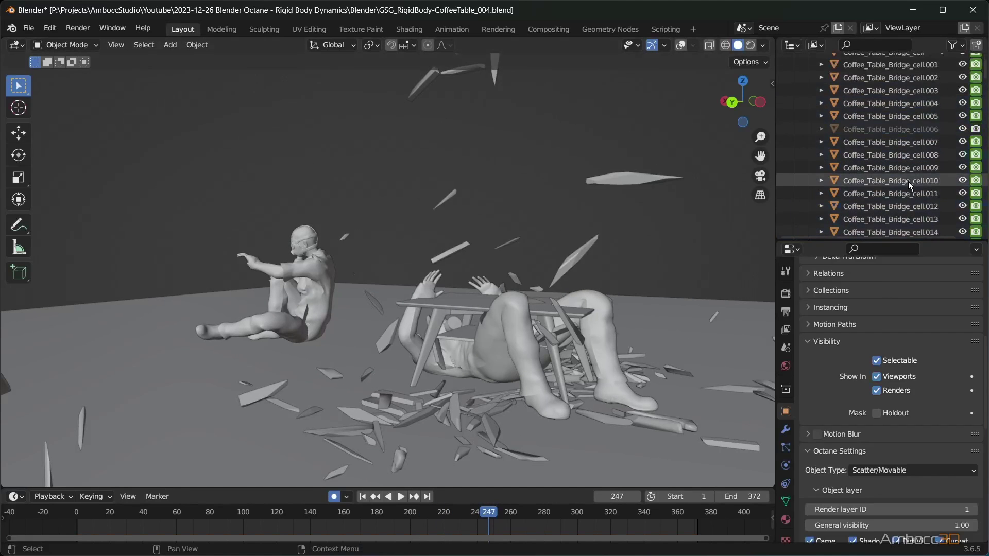
{"action": "scroll", "coordinate": [893, 178], "scroll_direction": "up", "scroll_amount": 3}
{"action": "left_click", "coordinate": [881, 144]}
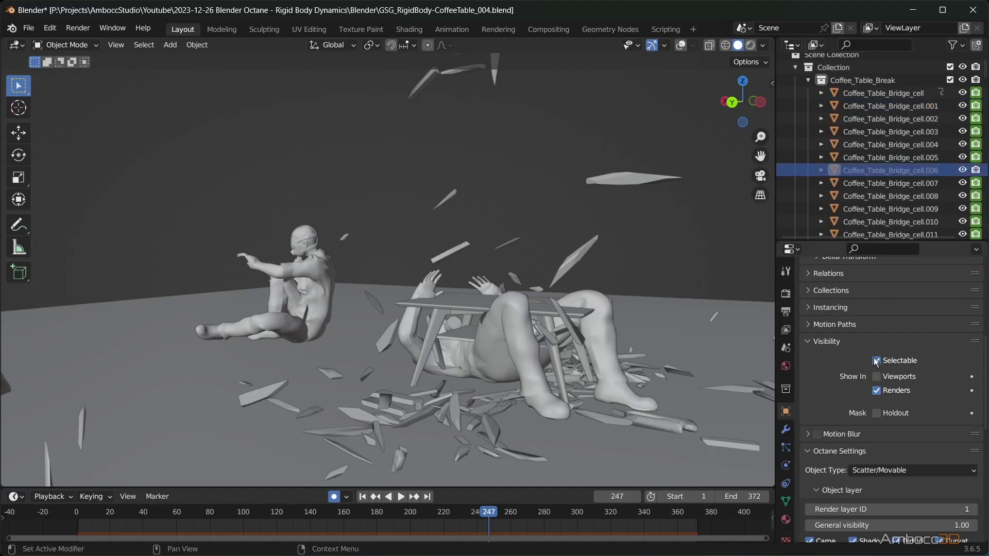
{"action": "left_click", "coordinate": [876, 376]}
- Keyframe the viewport and render visibility of Coffee_Table_Bridge_cell.006 at frame 214
{"action": "left_click_drag", "start_coordinate": [484, 514], "coordinate": [430, 514]}
{"action": "left_click", "coordinate": [880, 182]}
{"action": "scroll", "coordinate": [455, 529], "scroll_direction": "up", "scroll_amount": 4}
{"action": "key", "text": "space"}
{"action": "left_click", "coordinate": [891, 170]}
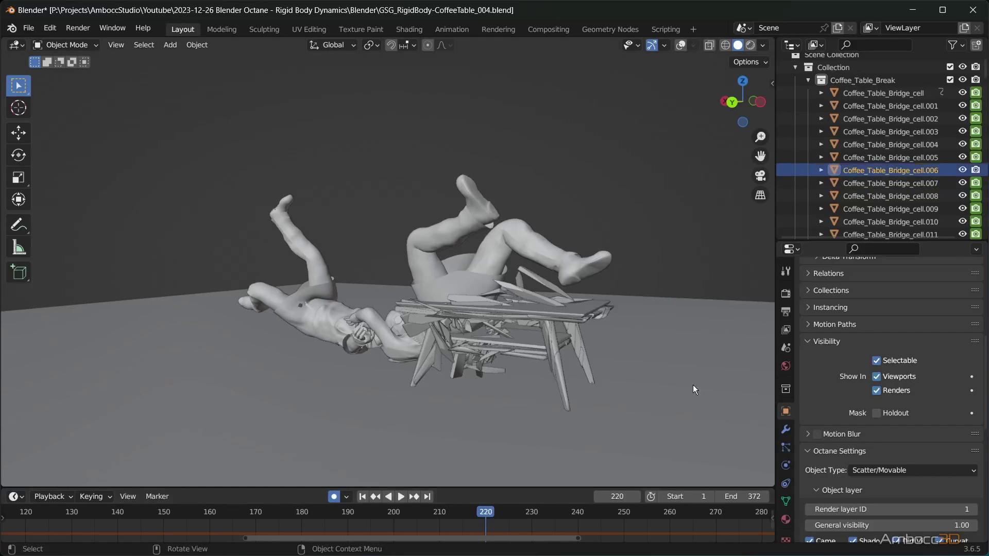
{"action": "left_click_drag", "start_coordinate": [491, 513], "coordinate": [458, 513]}
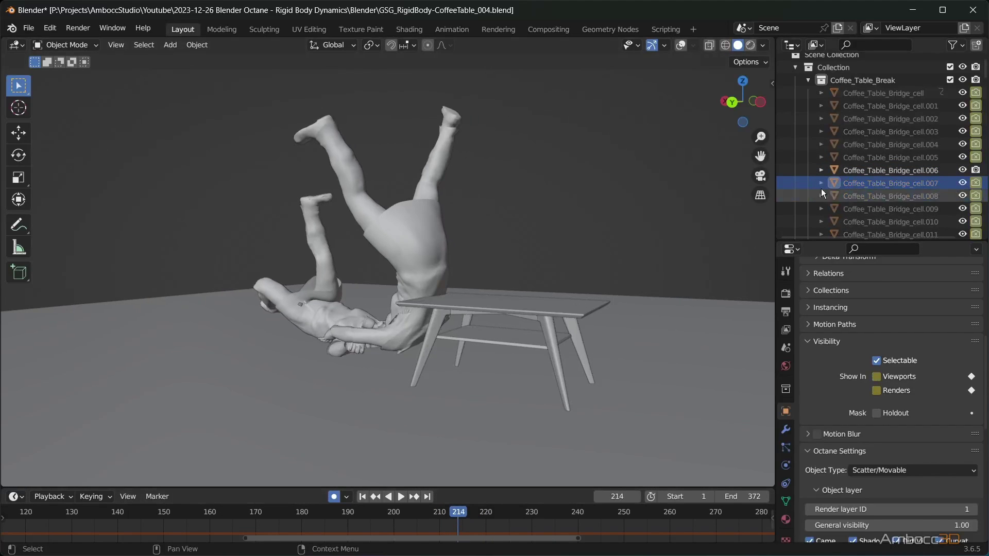
{"action": "left_click", "coordinate": [876, 170]}
{"action": "right_click", "coordinate": [896, 388]}
{"action": "left_click", "coordinate": [868, 353]}
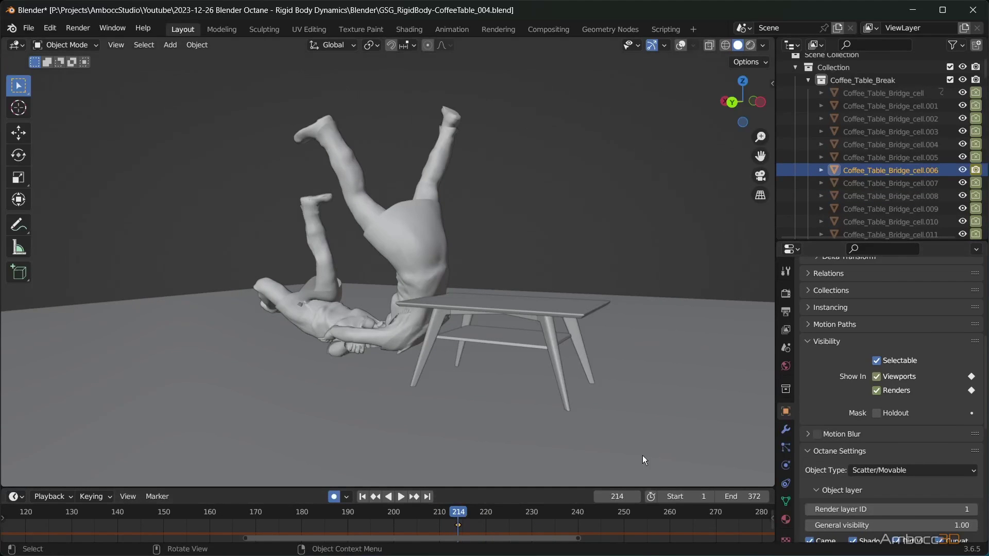
- Step through the frames around the impact to examine how the fractured pieces replace the intact table
{"action": "left_click_drag", "start_coordinate": [459, 511], "coordinate": [504, 511]}
{"action": "key", "text": "Right"}
{"action": "key", "text": "Right"}
{"action": "key", "text": "Left"}
{"action": "key", "text": "Left"}
{"action": "key", "text": "Left"}
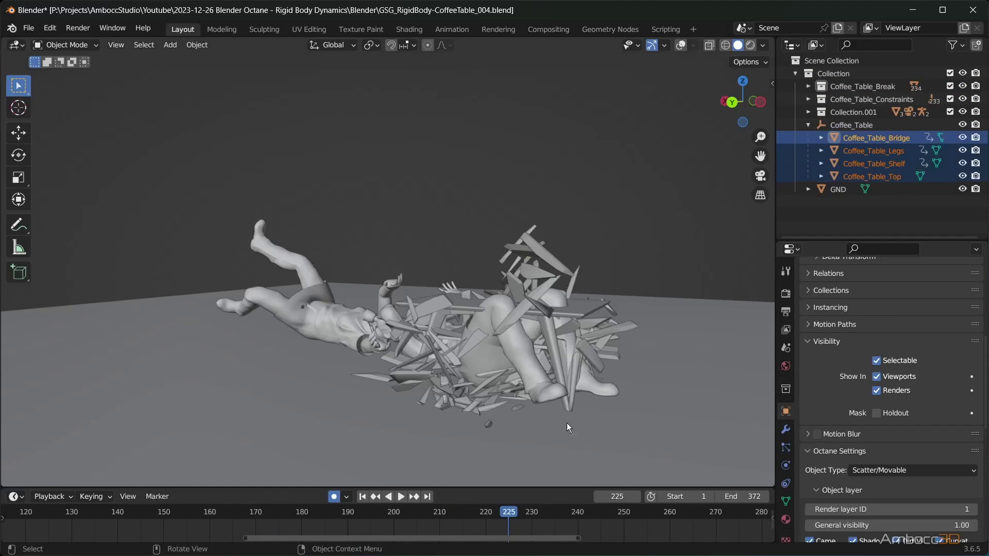
{"action": "key", "text": "Left"}
{"action": "key", "text": "Left"}
{"action": "key", "text": "Left"}
{"action": "key", "text": "Left"}
{"action": "key", "text": "Left"}
{"action": "key", "text": "Left"}
{"action": "key", "text": "Left"}
{"action": "key", "text": "Left"}
{"action": "key", "text": "Left"}
{"action": "key", "text": "Left"}
{"action": "key", "text": "Left"}
{"action": "key", "text": "Left"}
{"action": "key", "text": "Left"}
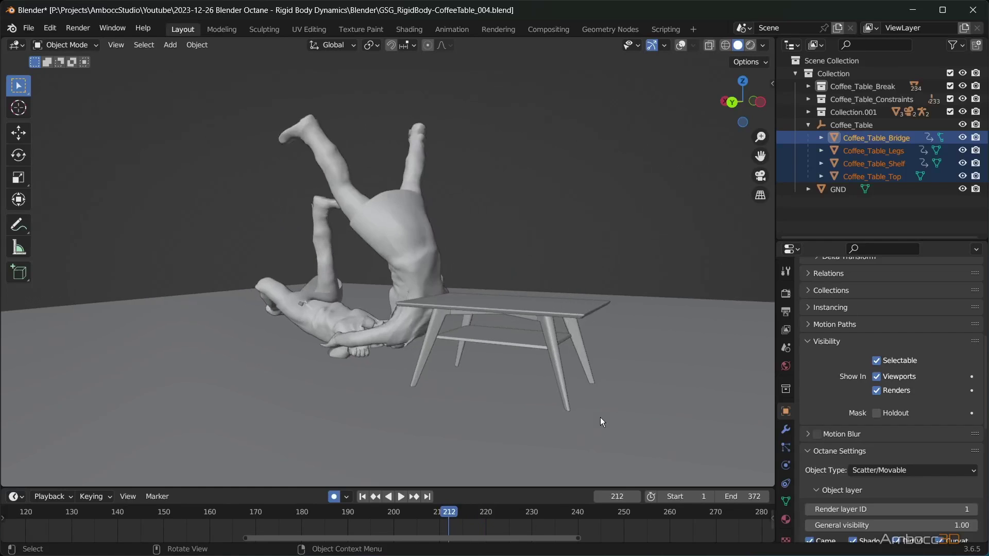
- Keyframe the intact table's Bridge, Legs, Shelf and Top as enabled in viewports and renders at frame 214
{"action": "key", "text": "Right"}
{"action": "key", "text": "Right"}
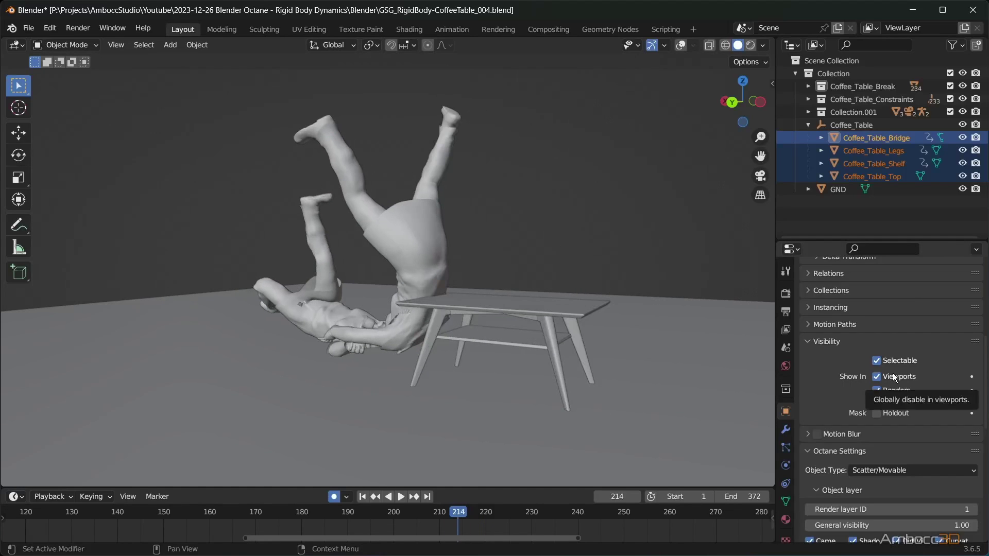
{"action": "key", "text": "i"}
{"action": "key", "text": "i"}
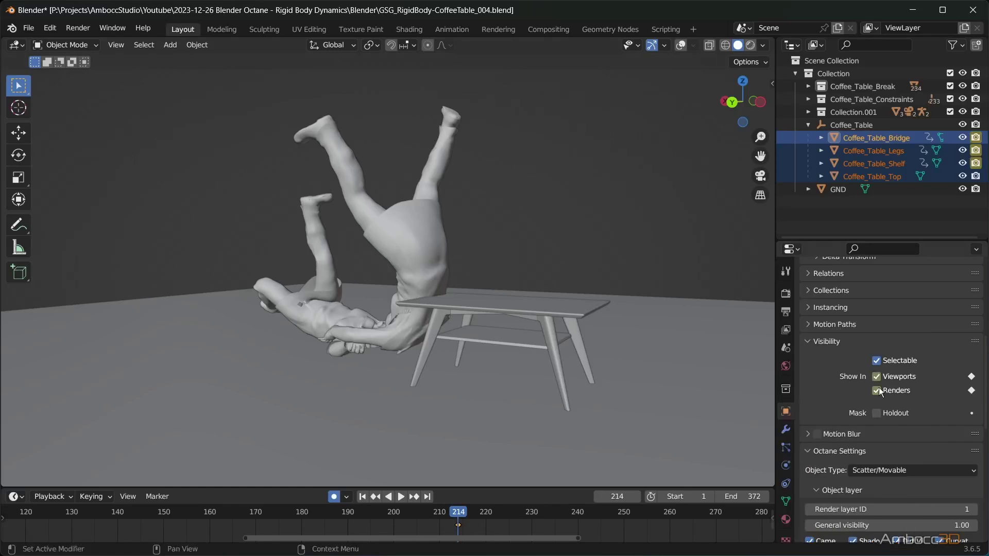
- Disable the intact table parts in viewports and renders at frame 215 and check the preceding frames
{"action": "key", "text": "Right"}
{"action": "left_click", "coordinate": [878, 376], "text": "alt"}
{"action": "left_click", "coordinate": [879, 391], "text": "alt"}
{"action": "key", "text": "Left"}
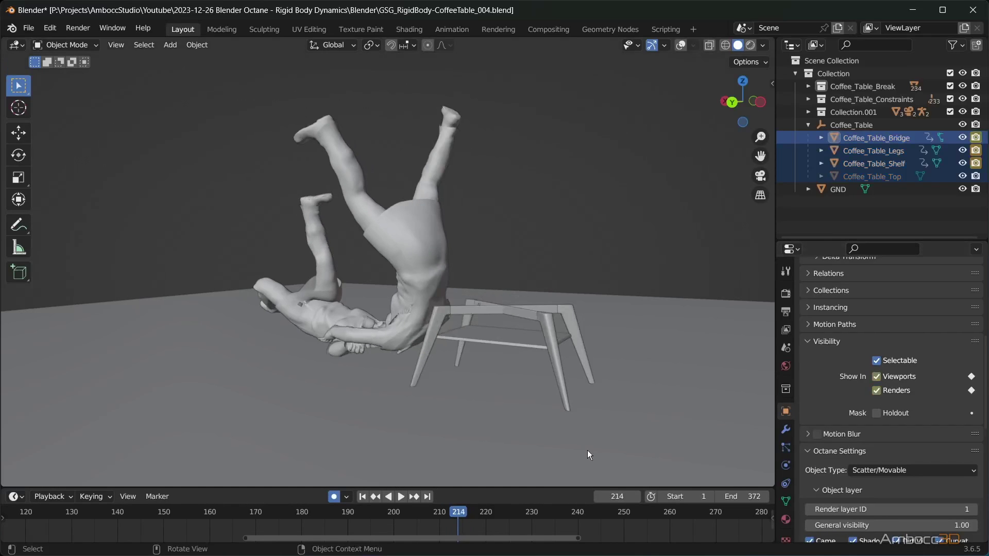
{"action": "key", "text": "Left"}
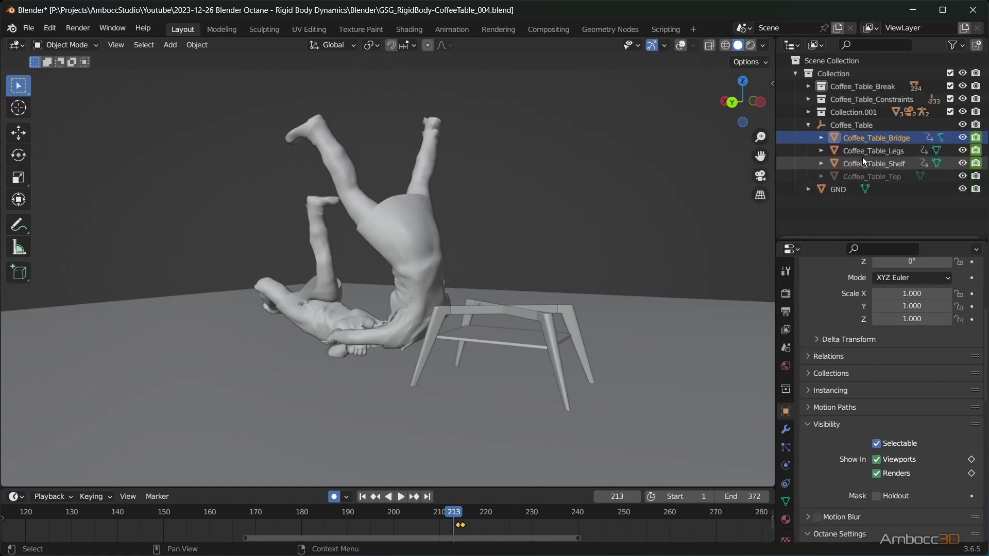
- Keyframe Coffee_Table_Top's viewport and render visibility as enabled at frame 214 and disabled at frame 215
{"action": "left_click", "coordinate": [460, 513]}
{"action": "left_click", "coordinate": [462, 512]}
{"action": "left_click", "coordinate": [865, 177]}
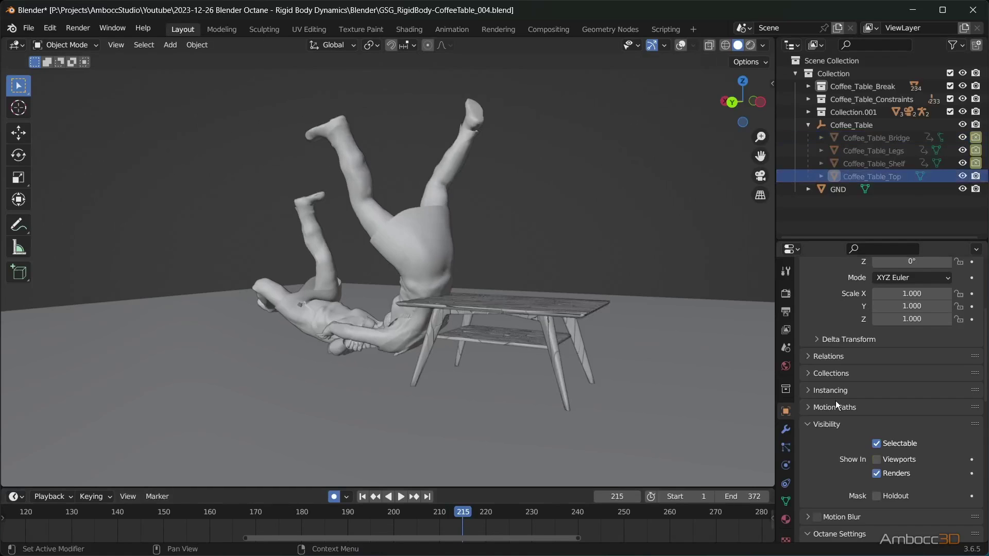
{"action": "right_click", "coordinate": [899, 462]}
{"action": "left_click", "coordinate": [860, 356]}
{"action": "key", "text": "Left"}
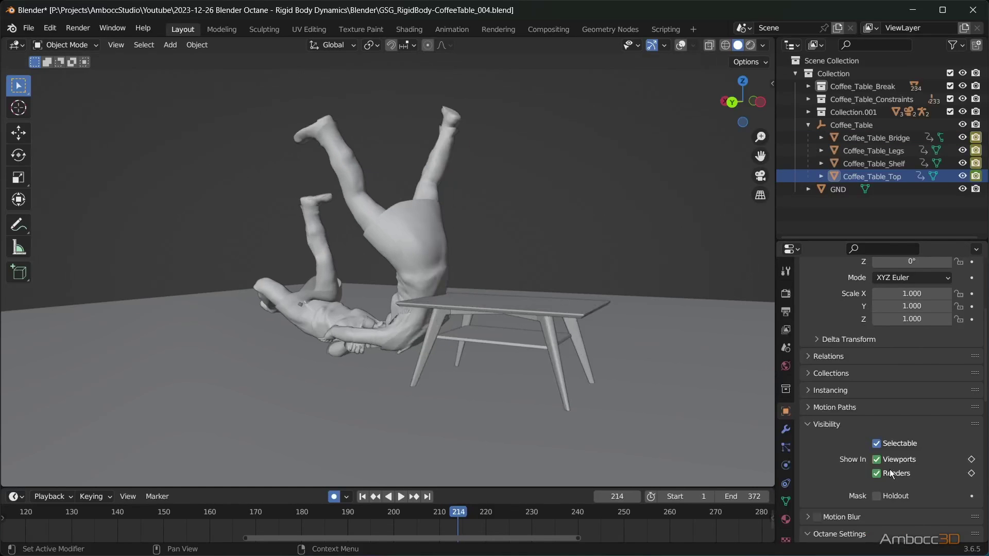
{"action": "key", "text": "Right"}
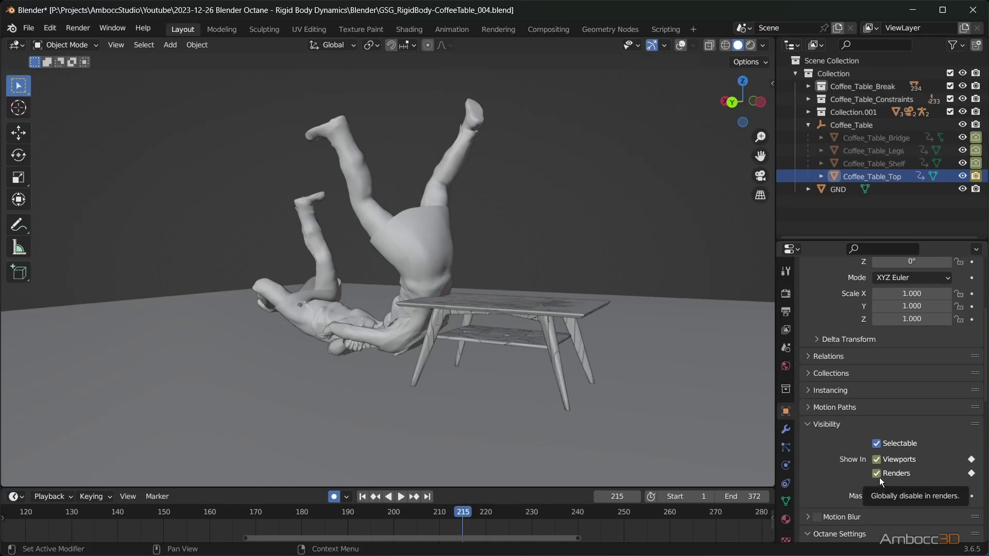
- Play the animation and step through the frames around the break to check the swap from intact to fractured table
{"action": "key", "text": "space"}
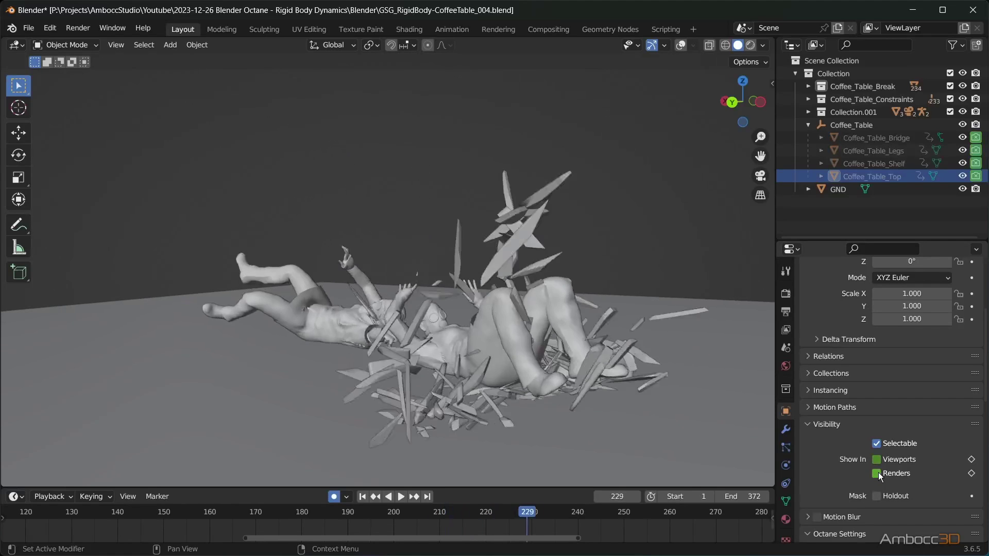
{"action": "key", "text": "Left"}
{"action": "key", "text": "Left"}
{"action": "key", "text": "Left"}
{"action": "key", "text": "Left"}
{"action": "key", "text": "Left"}
{"action": "key", "text": "Left"}
{"action": "key", "text": "Left"}
{"action": "key", "text": "Left"}
{"action": "key", "text": "Left"}
{"action": "key", "text": "Left"}
{"action": "key", "text": "Left"}
{"action": "key", "text": "Left"}
{"action": "key", "text": "Left"}
{"action": "key", "text": "Left"}
{"action": "key", "text": "Left"}
{"action": "key", "text": "Left"}
{"action": "key", "text": "Left"}
{"action": "key", "text": "Left"}
{"action": "key", "text": "Left"}
{"action": "key", "text": "Left"}
{"action": "key", "text": "Right"}
{"action": "key", "text": "Right"}
{"action": "key", "text": "Right"}
{"action": "key", "text": "Right"}
{"action": "key", "text": "Right"}
{"action": "key", "text": "Right"}
{"action": "key", "text": "Right"}
{"action": "key", "text": "Right"}
{"action": "key", "text": "Right"}
{"action": "key", "text": "Right"}
{"action": "key", "text": "Right"}
{"action": "key", "text": "Right"}
{"action": "key", "text": "Right"}
{"action": "key", "text": "Right"}
{"action": "key", "text": "Right"}
{"action": "key", "text": "Right"}
{"action": "key", "text": "Right"}
{"action": "key", "text": "Right"}
{"action": "key", "text": "Right"}
{"action": "key", "text": "Right"}
{"action": "left_click", "coordinate": [404, 495]}
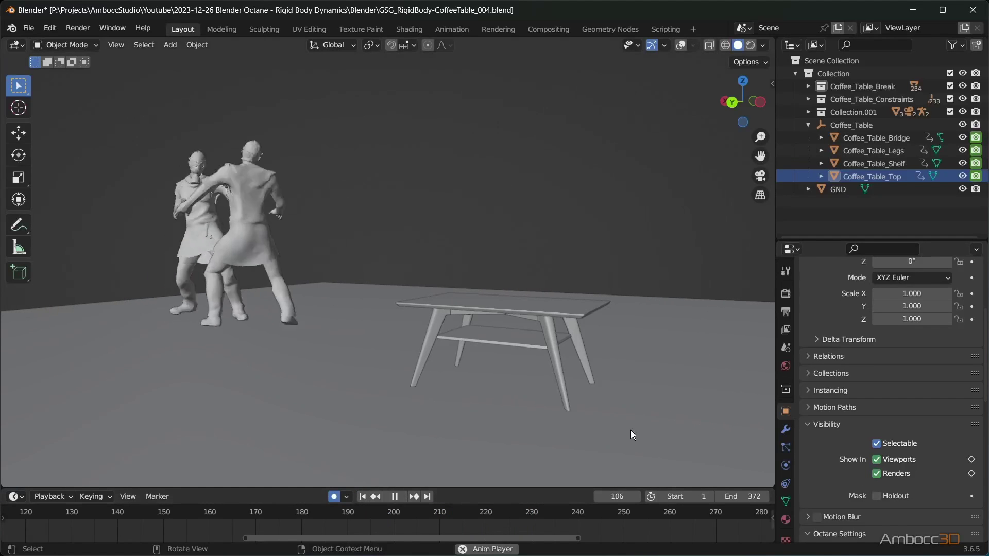